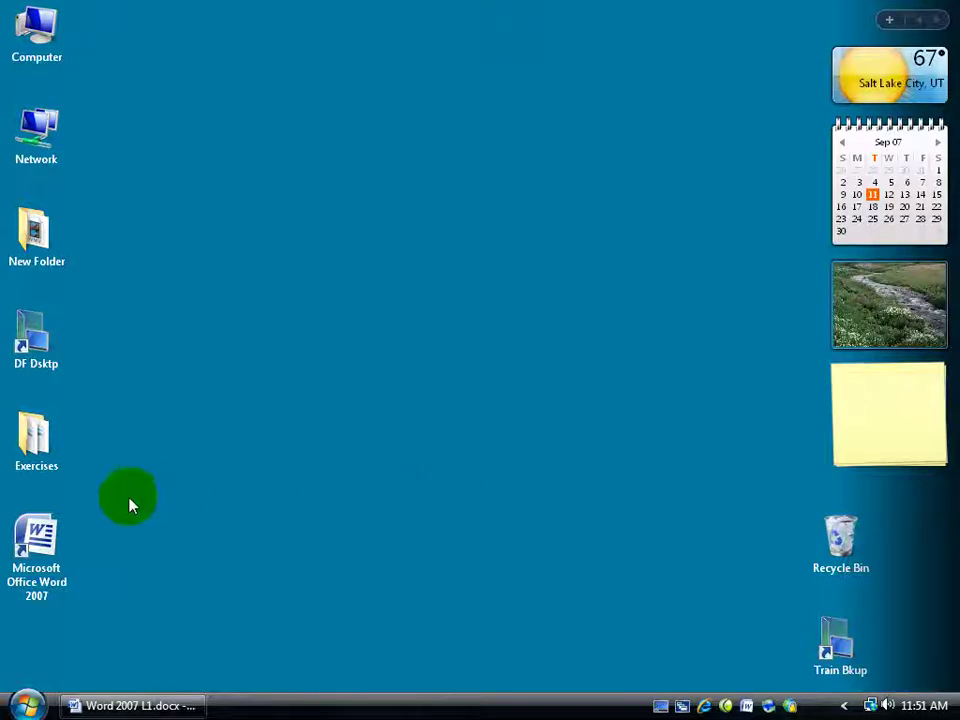
Step: Start Word 2007 and enter the sample lines Aslkfjklj, Asdfjk and asdfklj, leaving a blank line before the last one
double_click(36, 540)
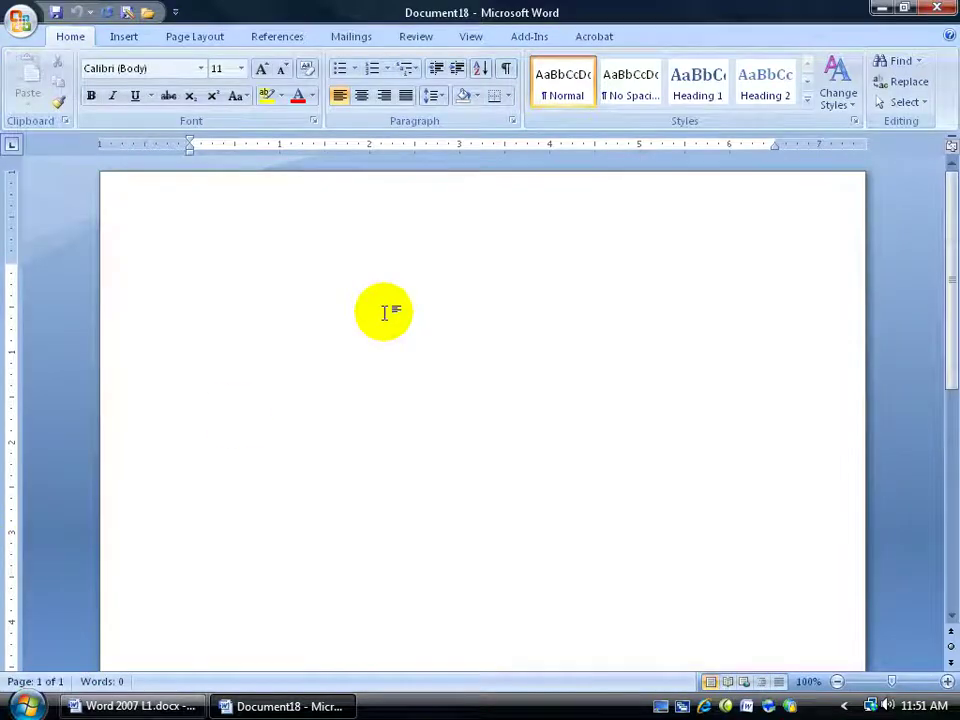
type("aslkfjklj")
key("Return")
type("asdfjk")
key("Return")
key("Return")
type("asdfklj")
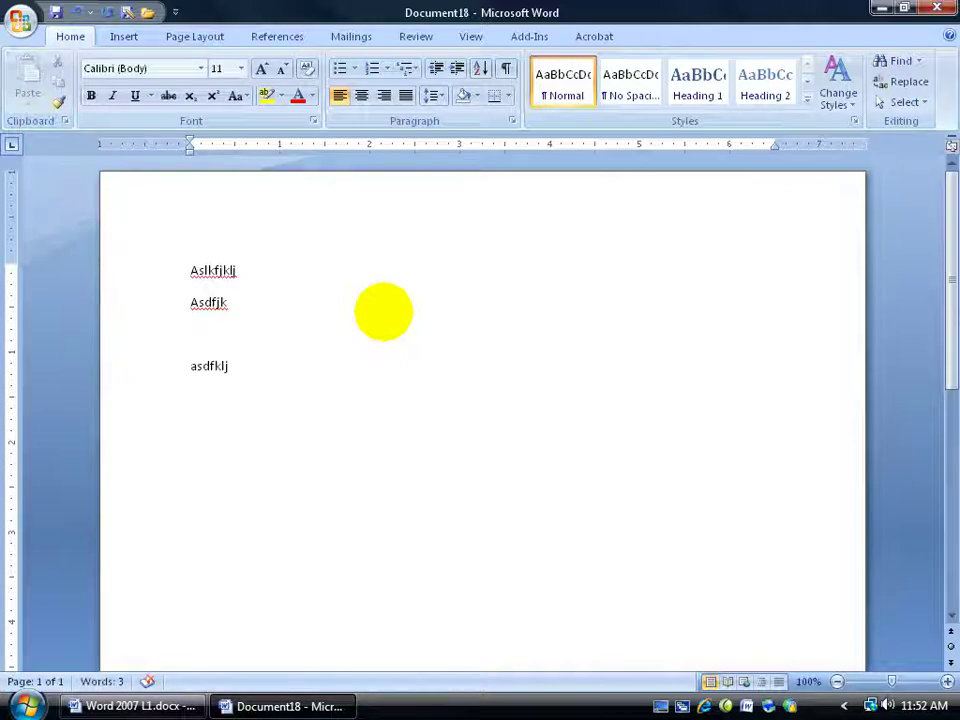
Step: Highlight the first two sample lines to examine the spacing between them, and deselect them again
left_click_drag(191, 270, 253, 306)
left_click(349, 332)
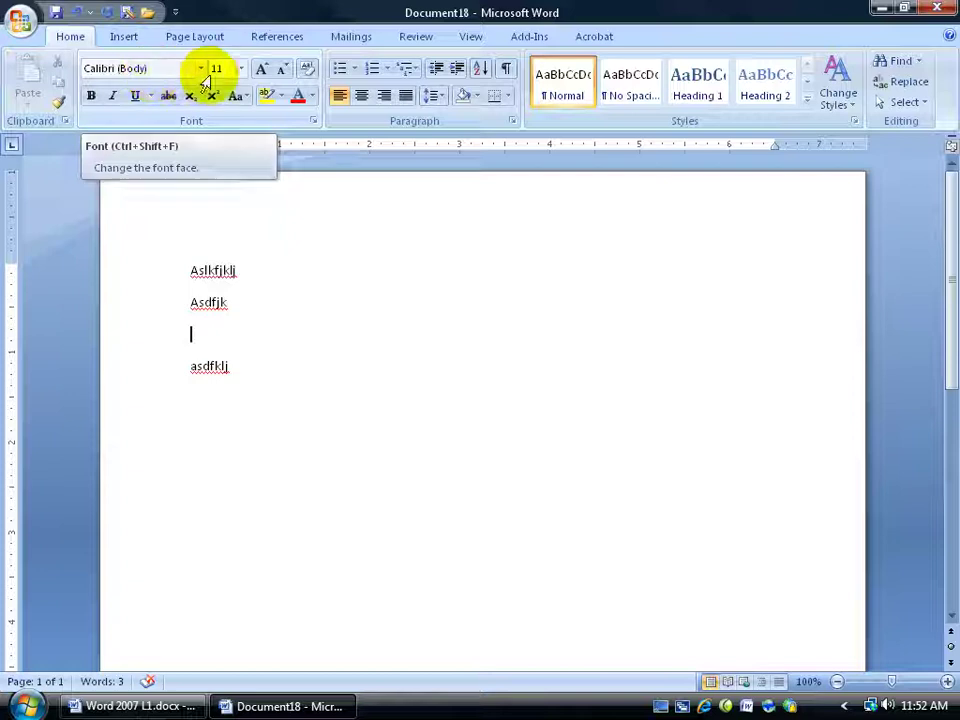
left_click_drag(217, 270, 229, 306)
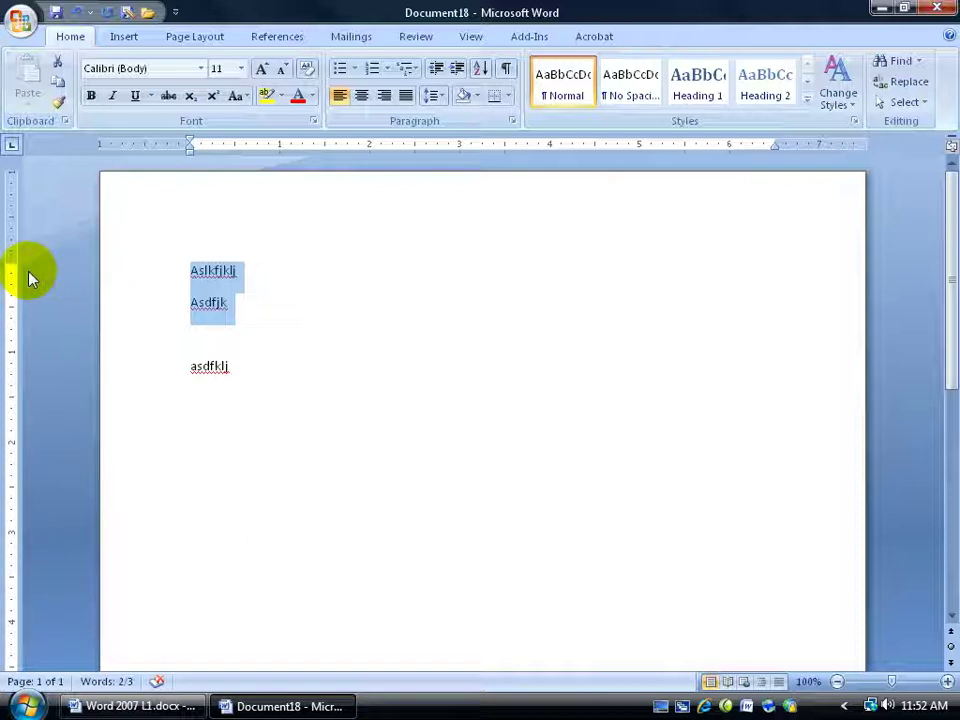
left_click(226, 270)
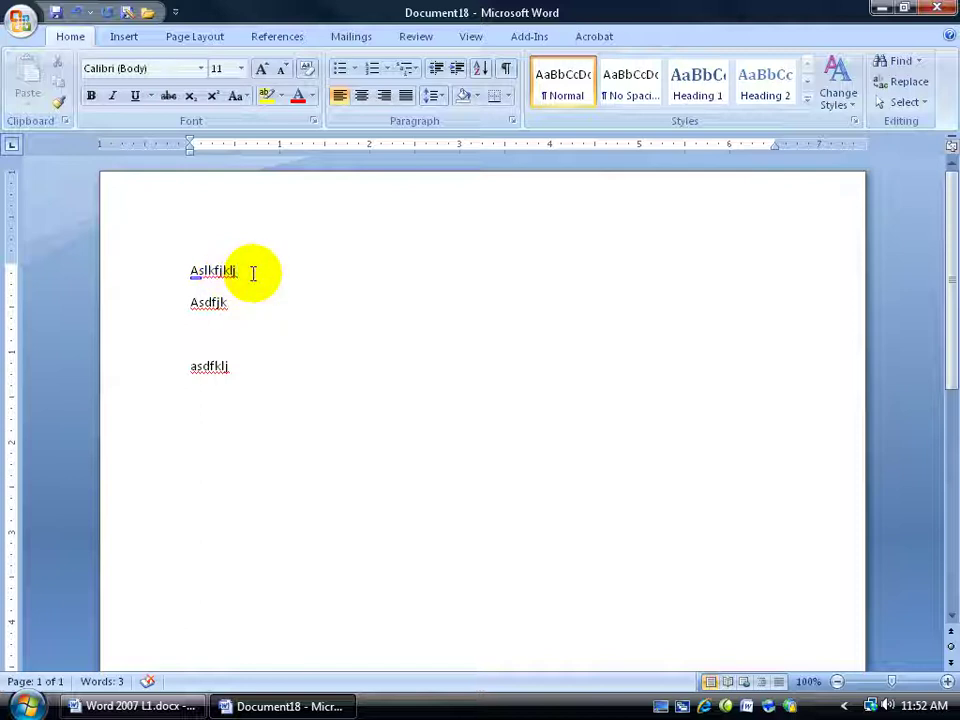
left_click(253, 273)
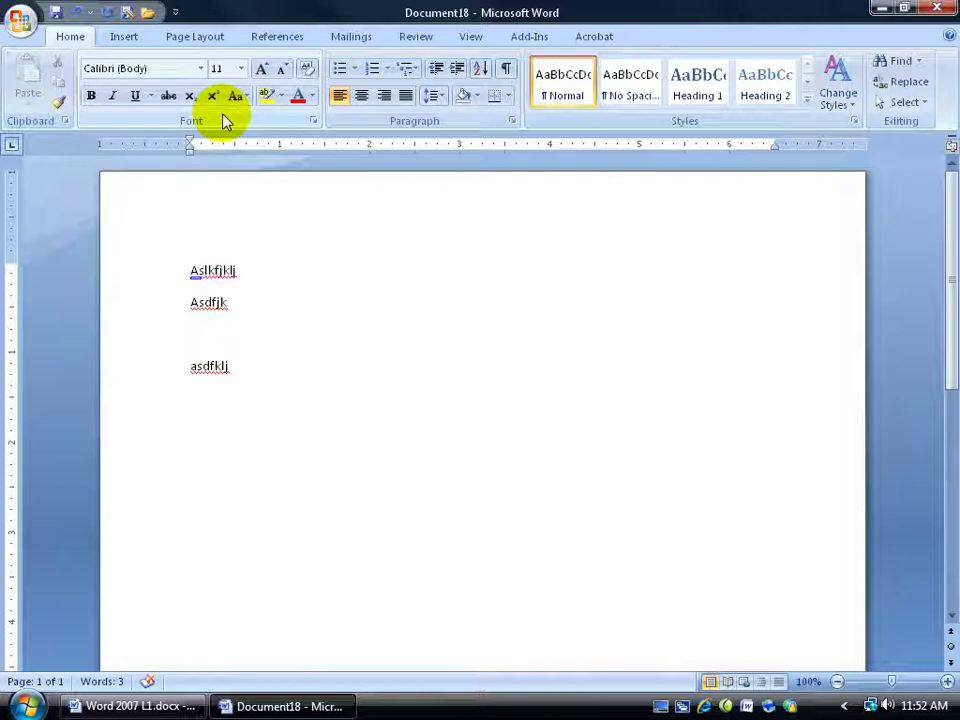
Step: Apply the Oriel theme to the document and check which body font it uses
left_click(200, 40)
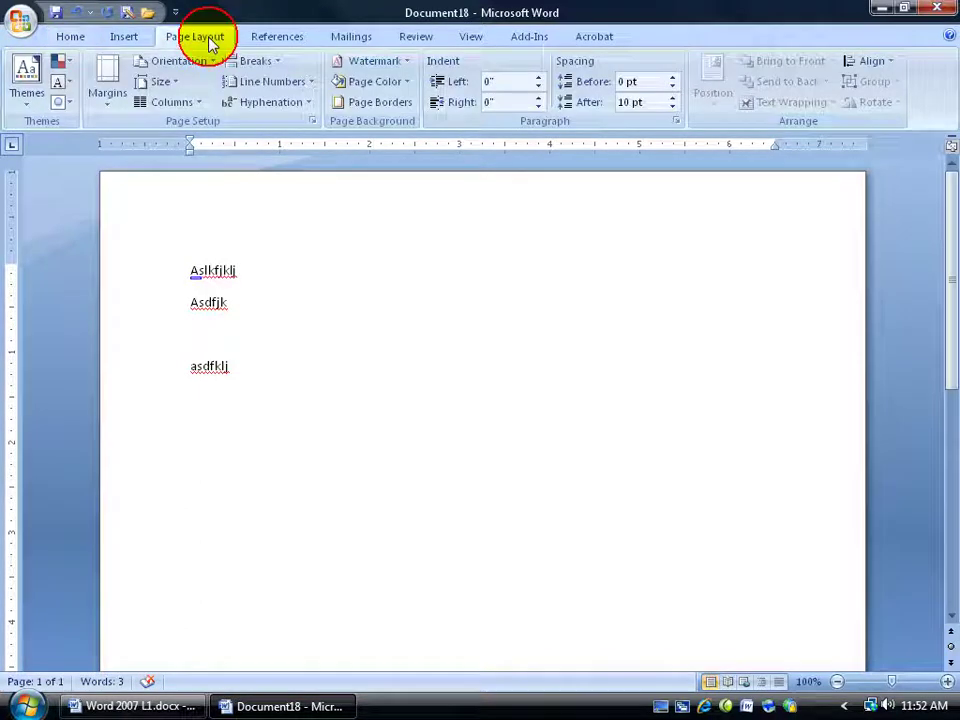
left_click(27, 95)
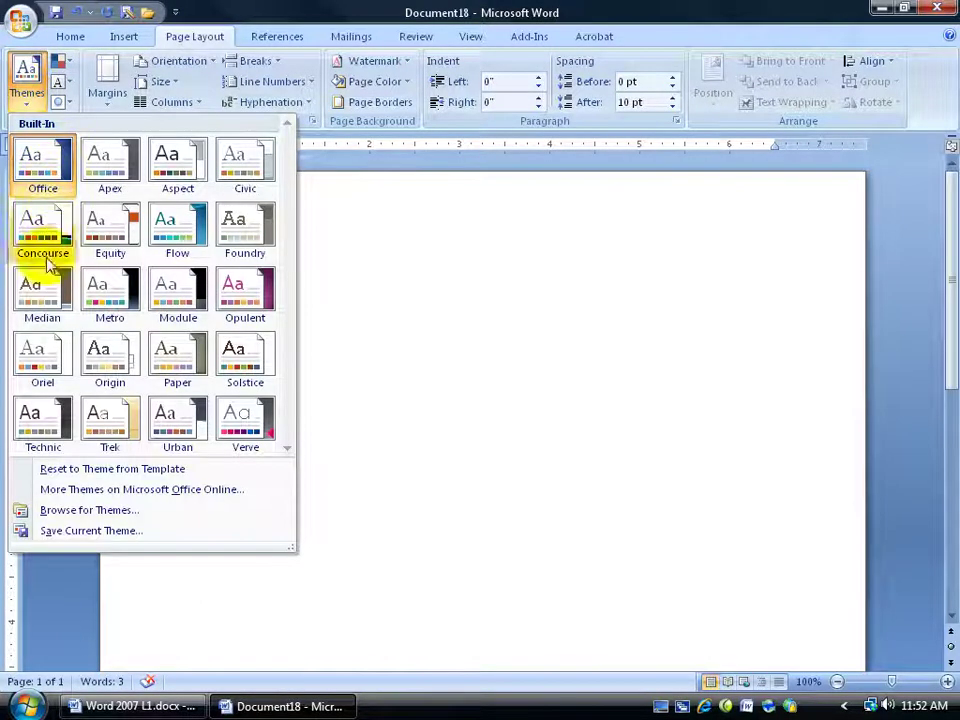
left_click(37, 352)
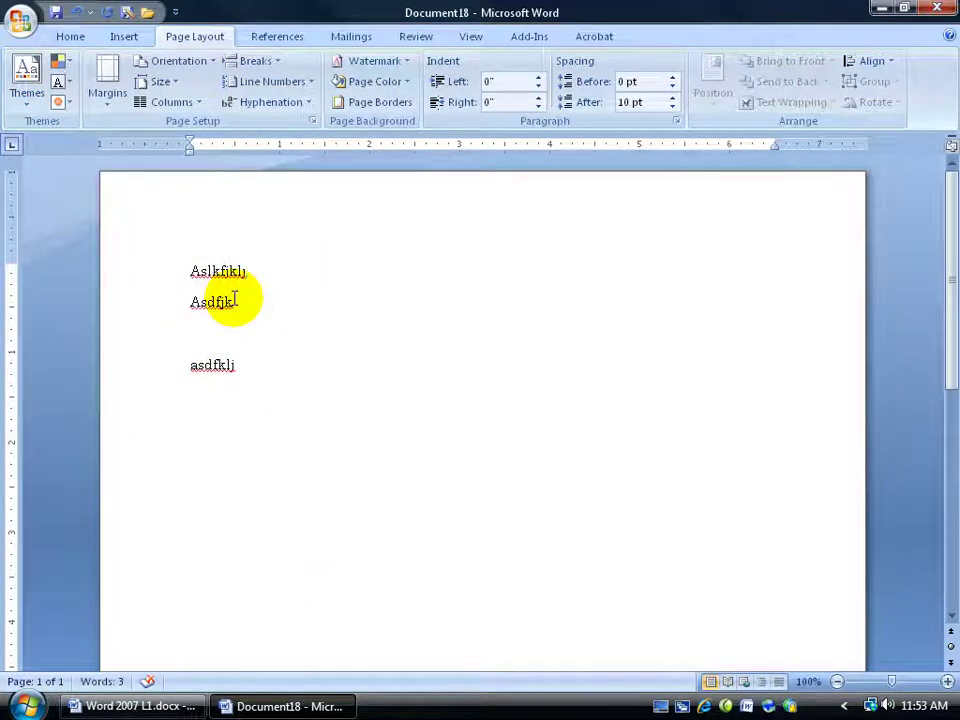
left_click(72, 38)
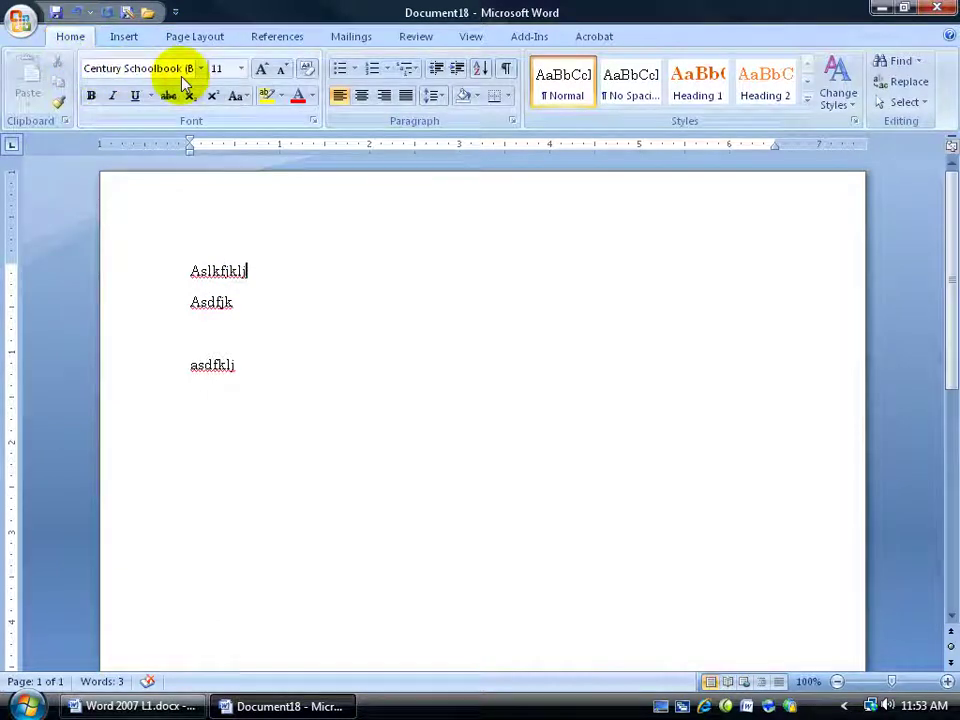
Step: Change the document's theme to Opulent
left_click(193, 39)
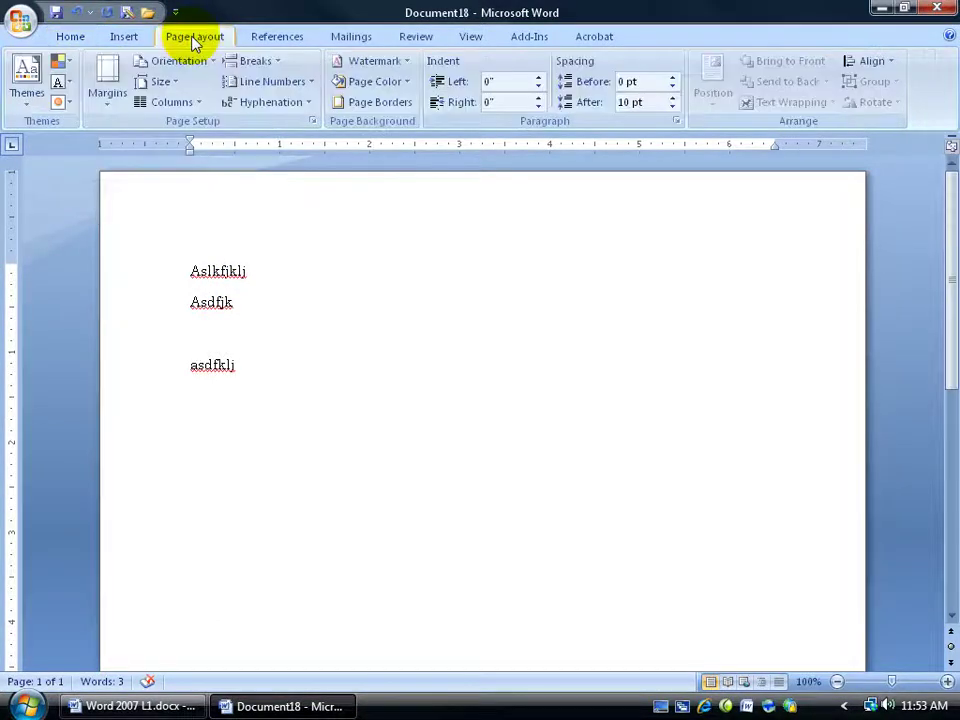
left_click(26, 76)
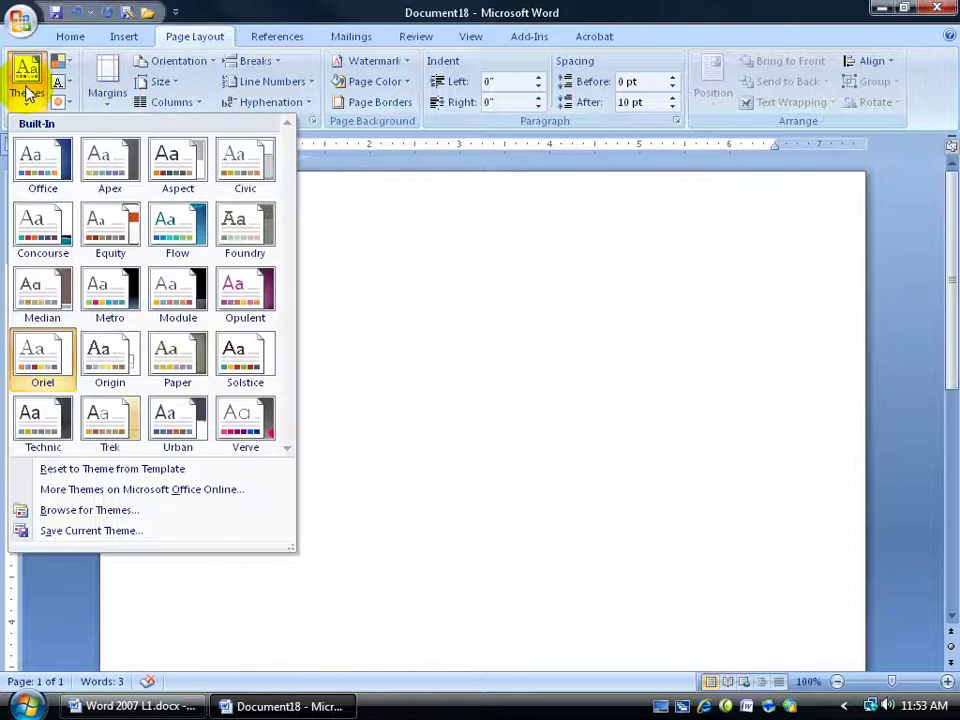
left_click(240, 294)
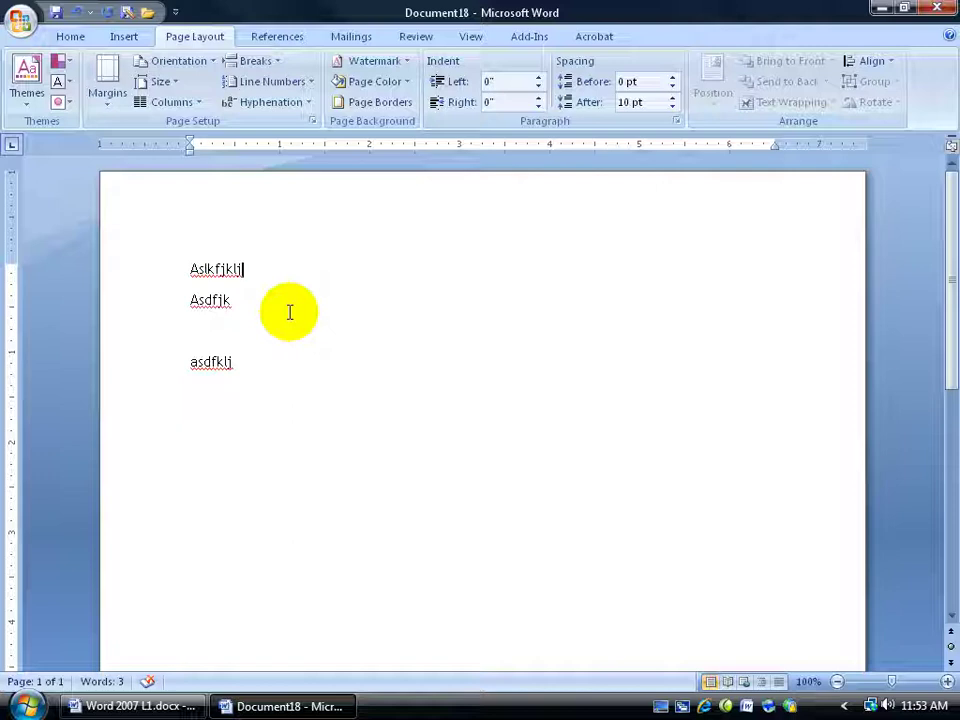
Step: Make Times New Roman, 12 pt, the default font for all new documents based on the Normal template
left_click(72, 38)
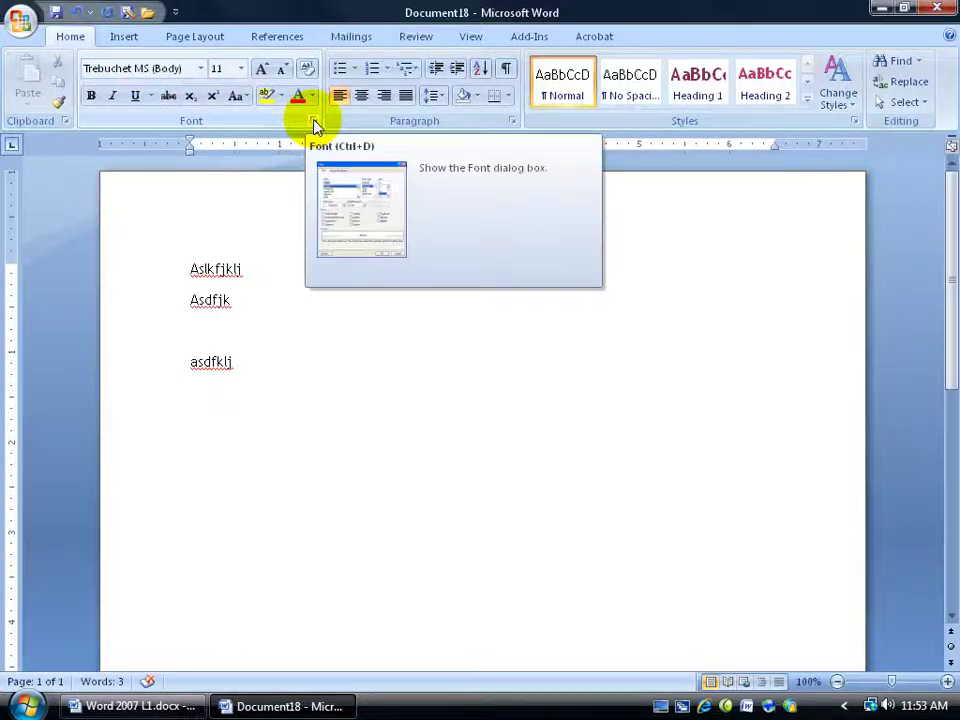
left_click(315, 125)
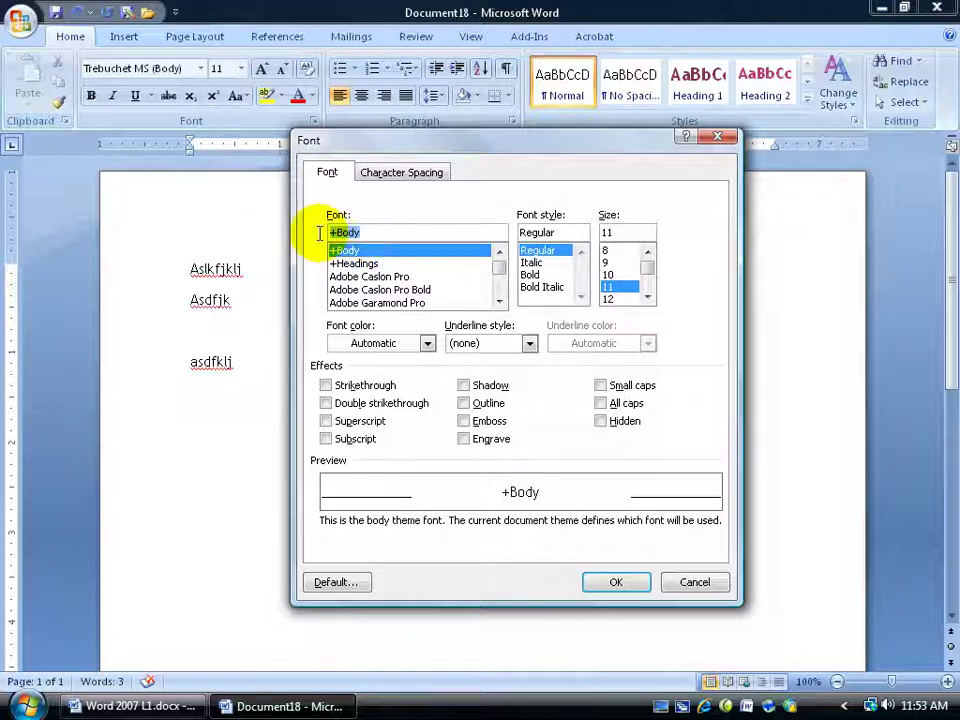
type("tim")
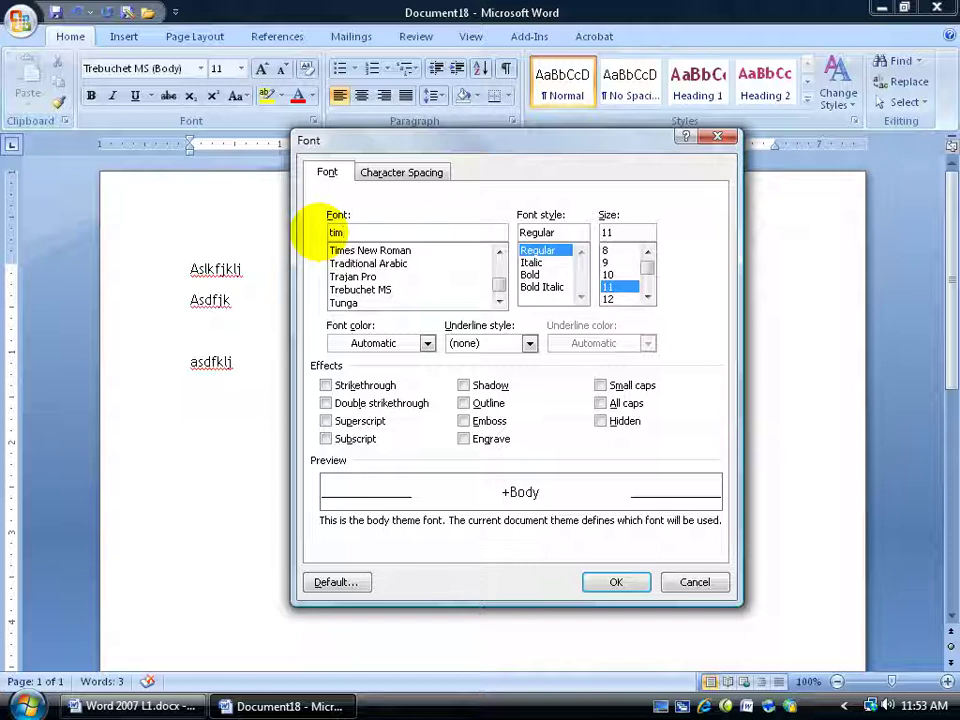
type("e")
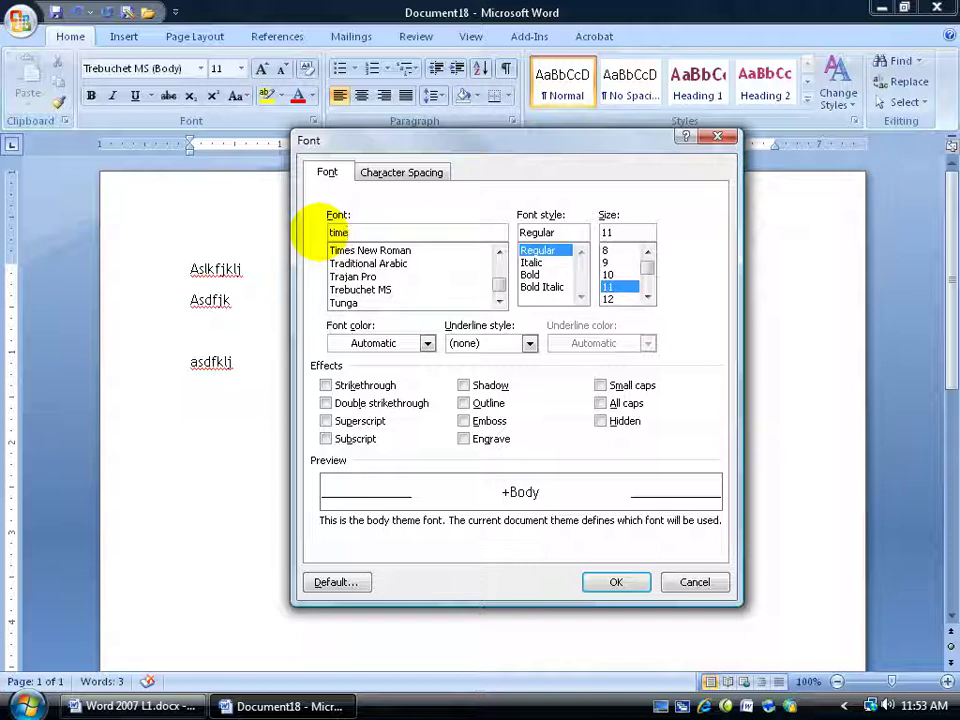
left_click(350, 250)
left_click(610, 299)
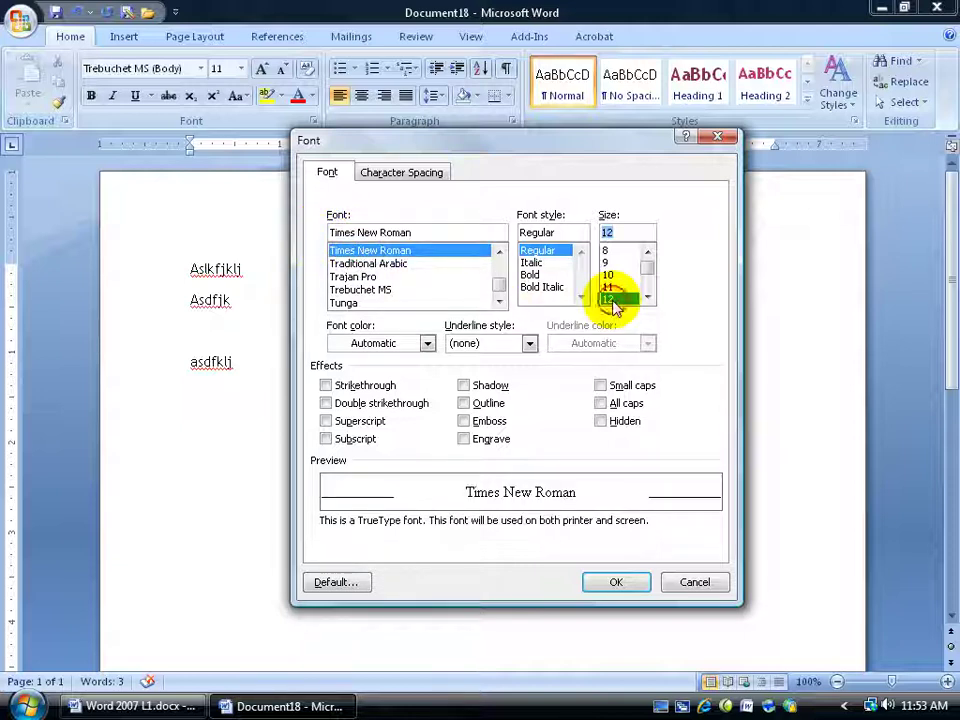
left_click(340, 582)
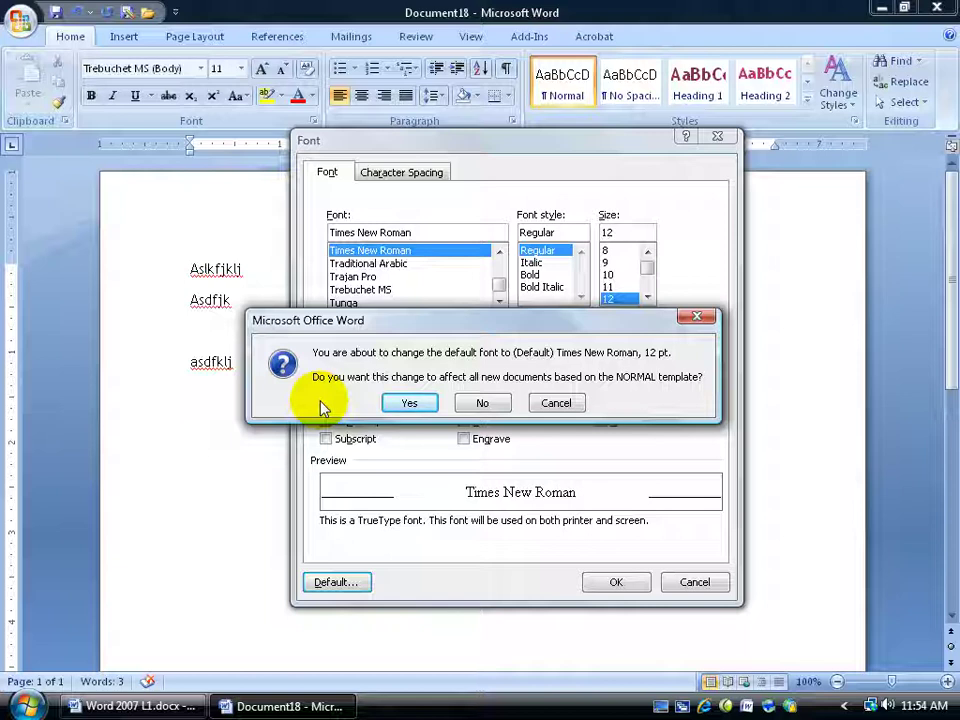
left_click(408, 402)
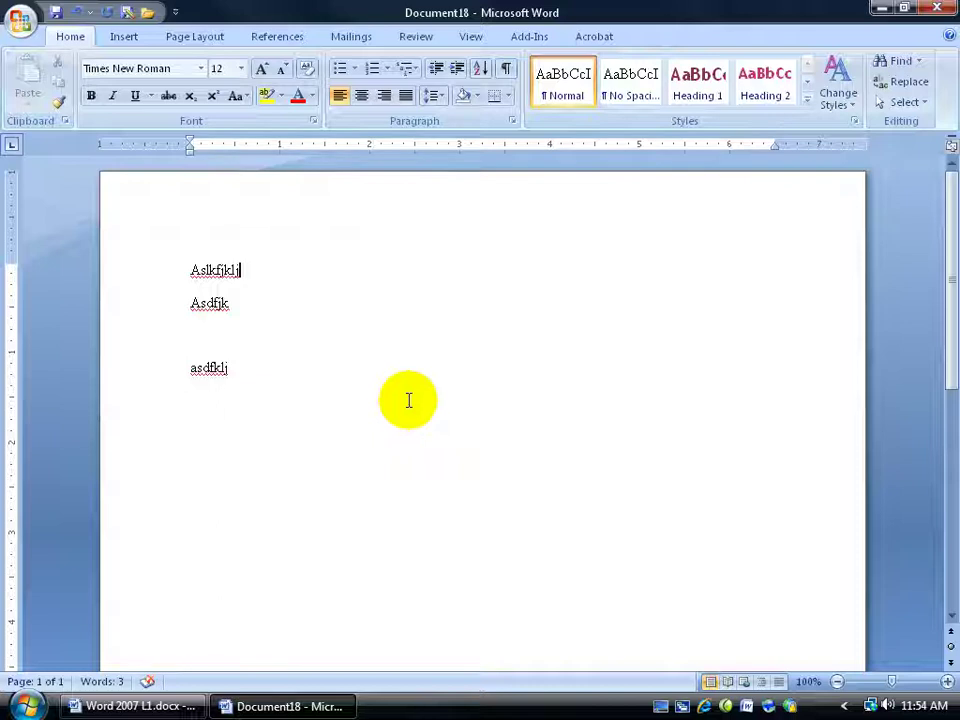
Step: Check the font of the other sample lines and highlight the first two lines to examine their spacing
left_click(207, 305)
left_click(203, 368)
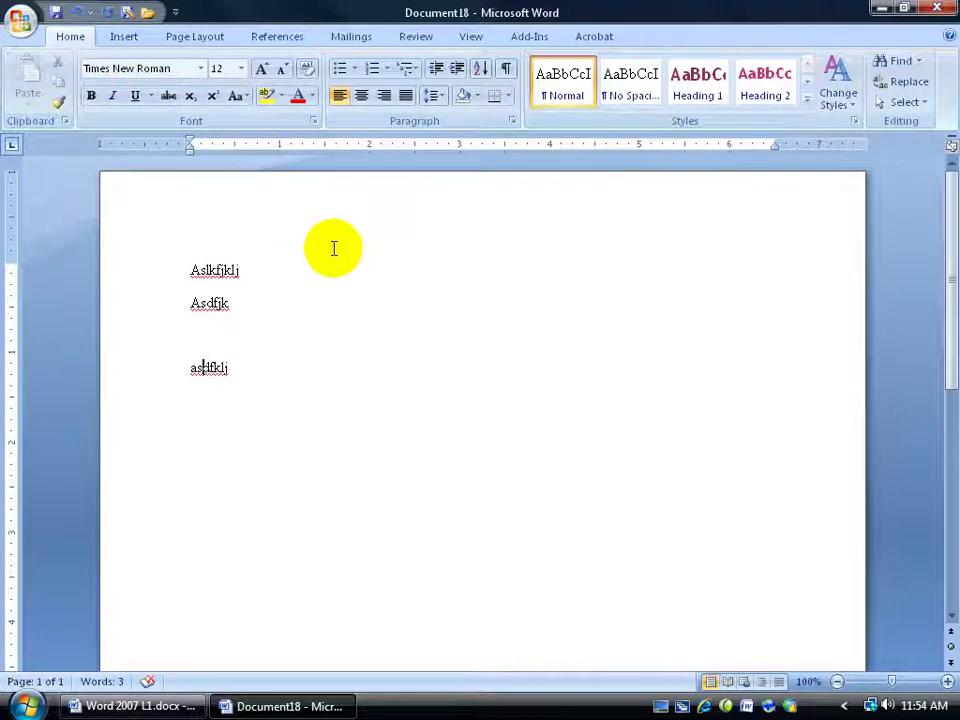
left_click_drag(195, 270, 248, 303)
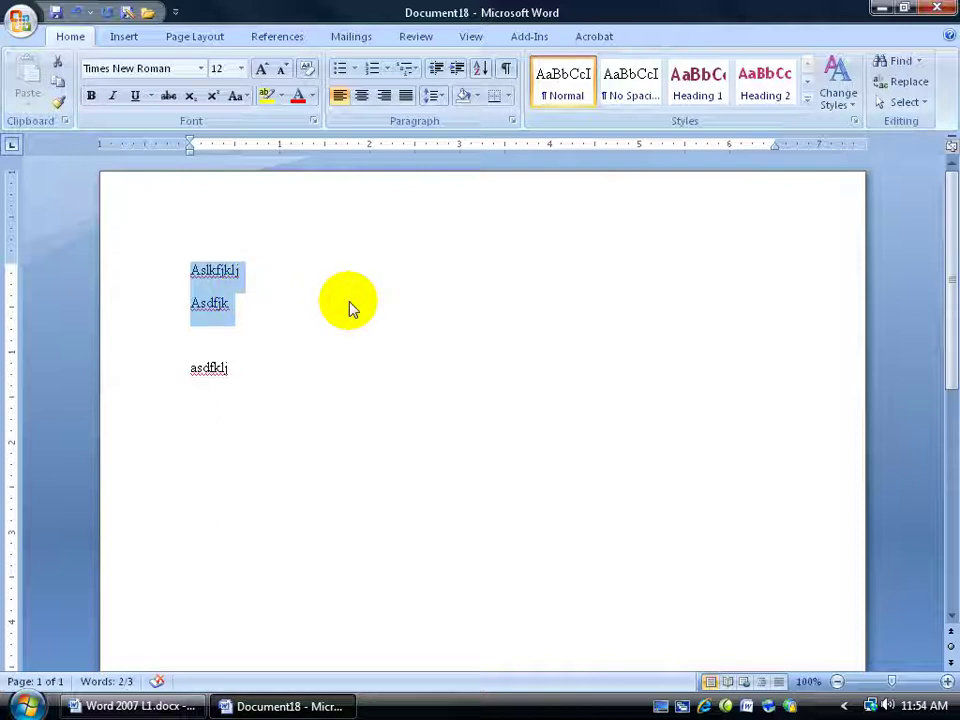
left_click(273, 272)
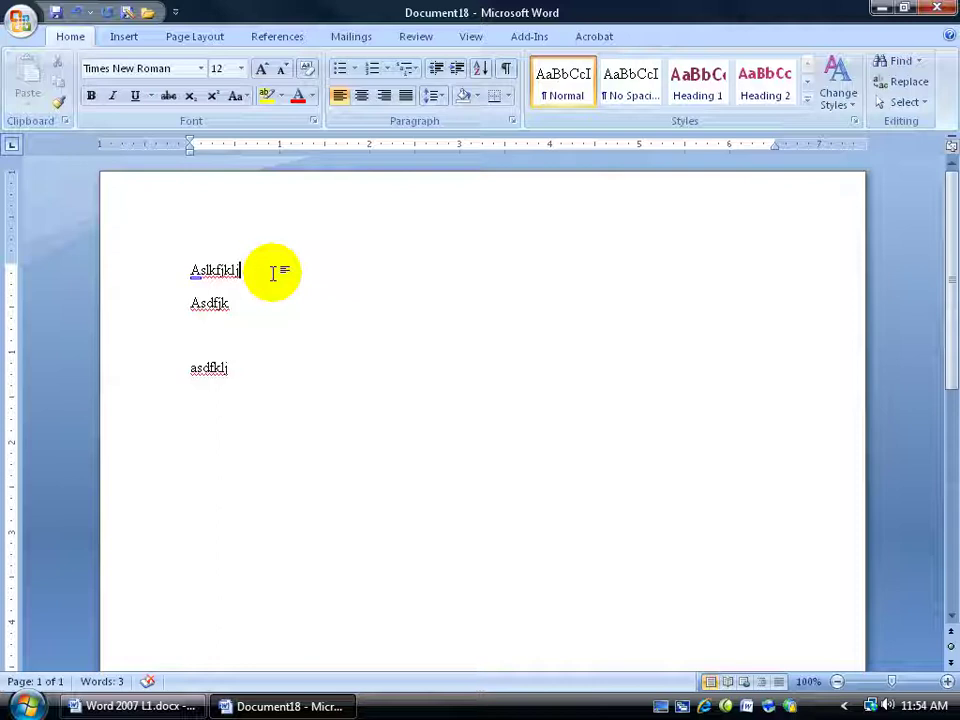
Step: Set paragraph spacing after to 0 pt and line spacing to Single, as the default for all new documents based on the Normal template
left_click(513, 122)
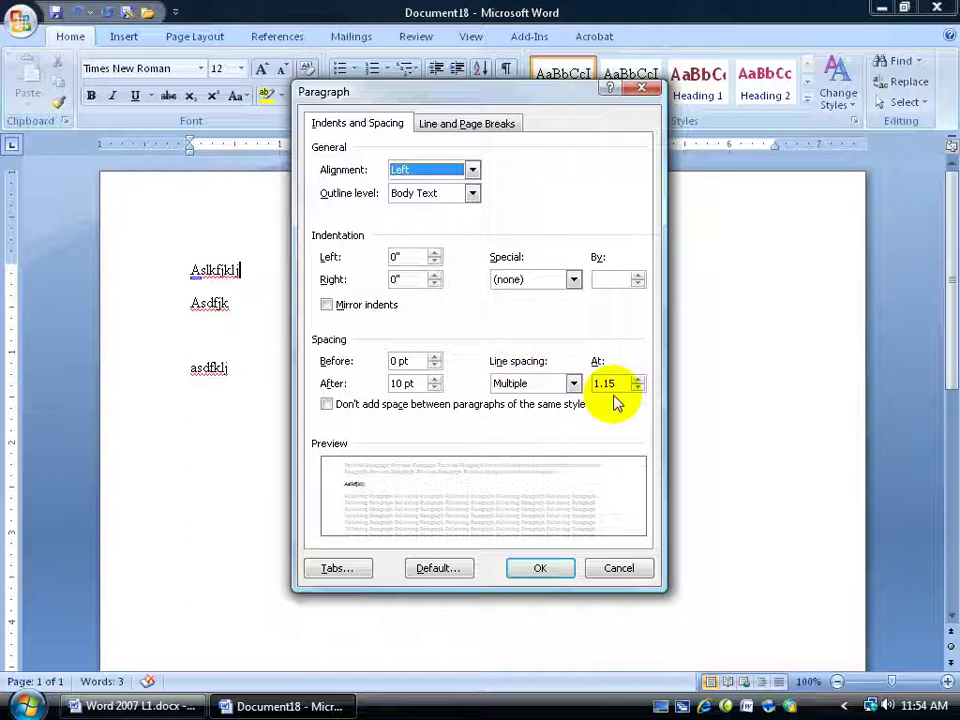
left_click(434, 388)
left_click(434, 388)
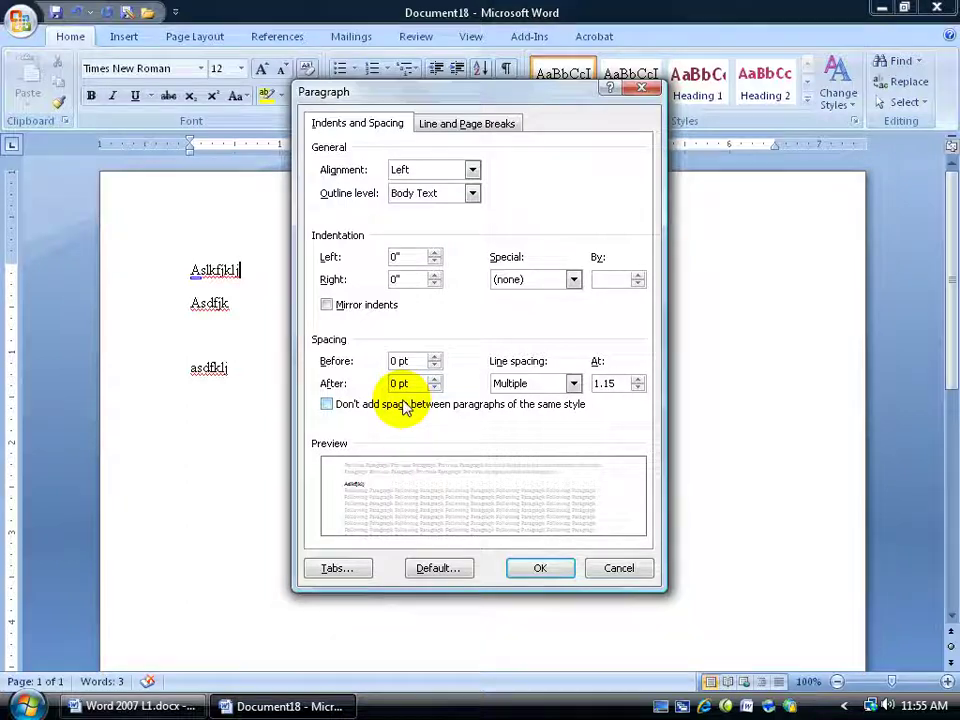
left_click(573, 385)
left_click(556, 400)
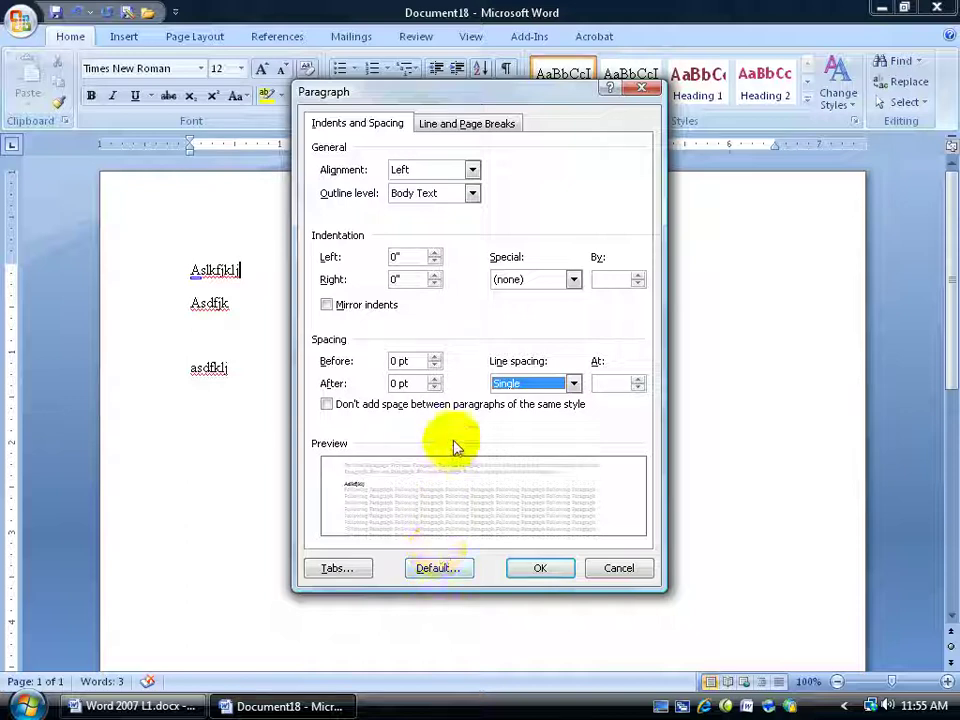
left_click(436, 567)
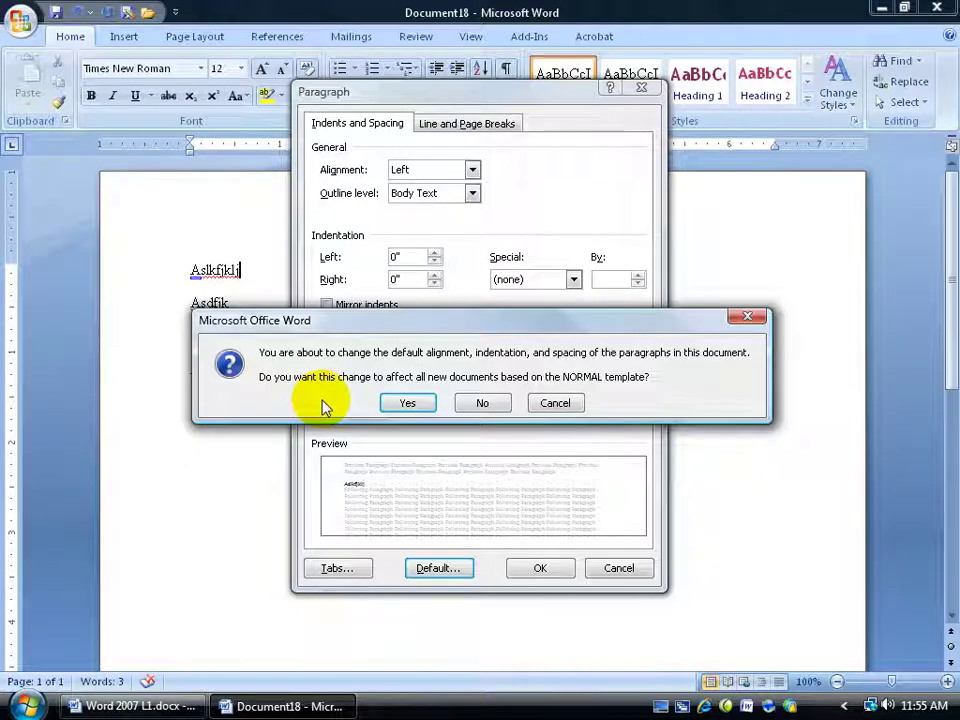
left_click(400, 403)
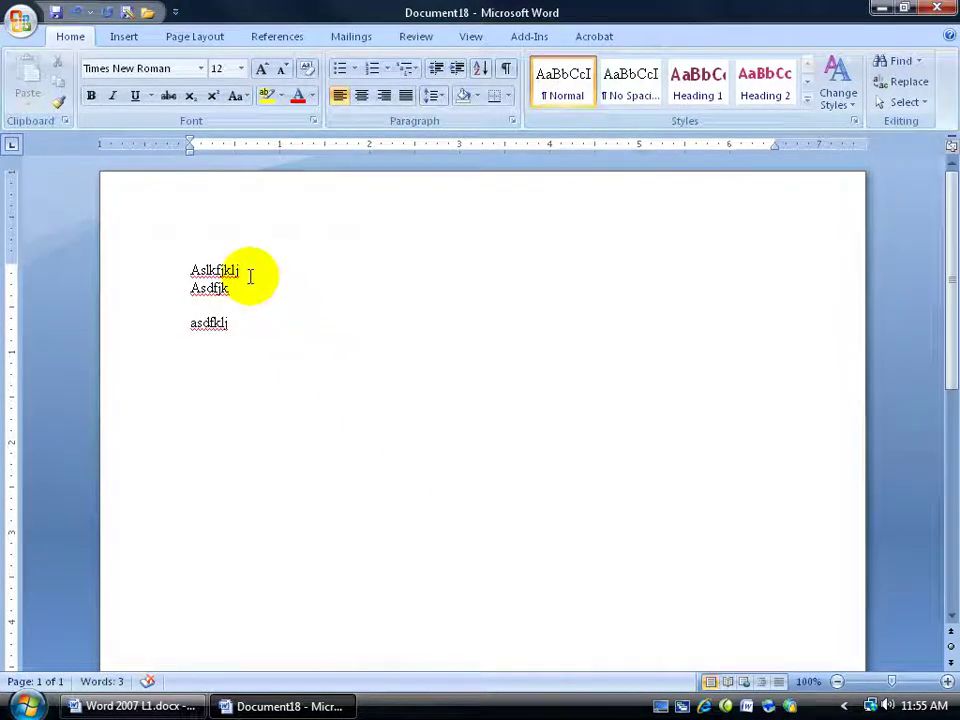
Step: Insert a blank line below the first sample line and remove it again
key("Return")
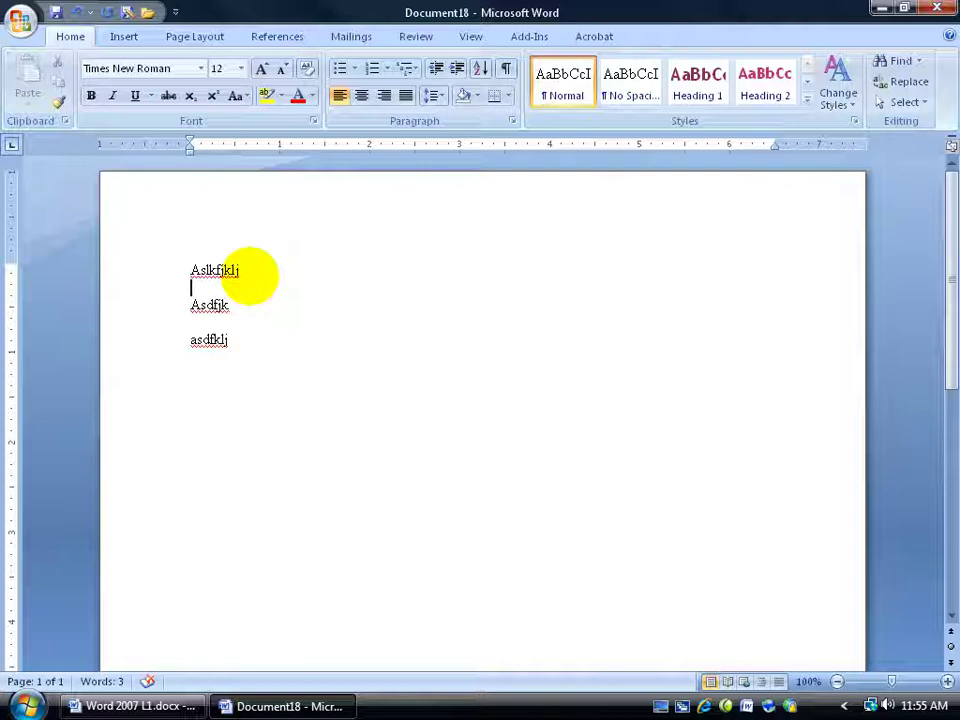
key("BackSpace")
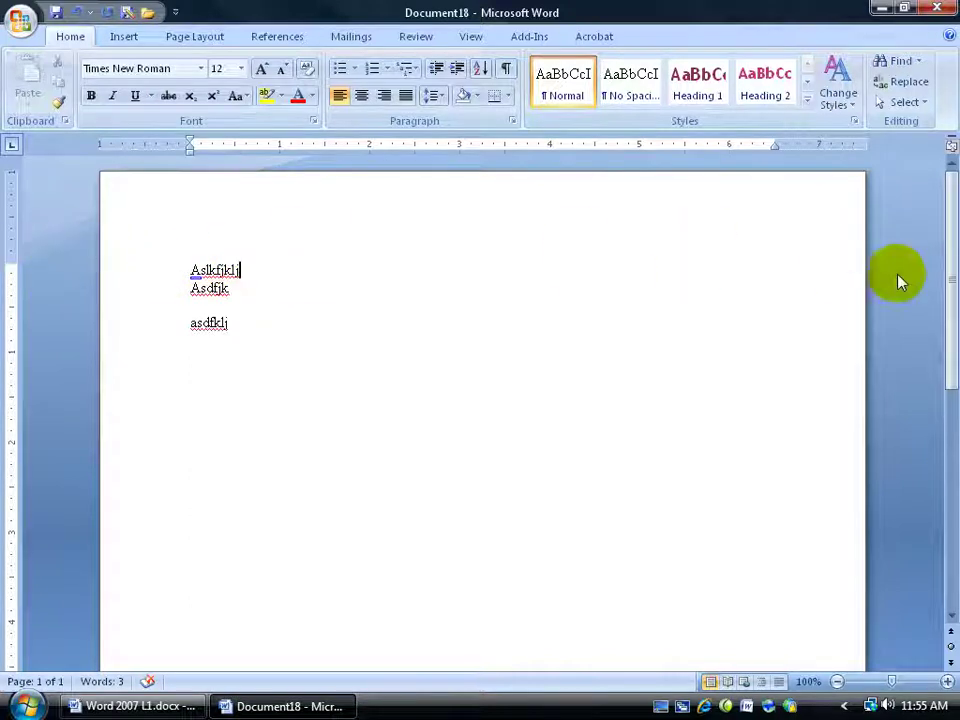
Step: Compare the page-width zoom with 100%, and leave the document zoomed to page width
left_click(473, 37)
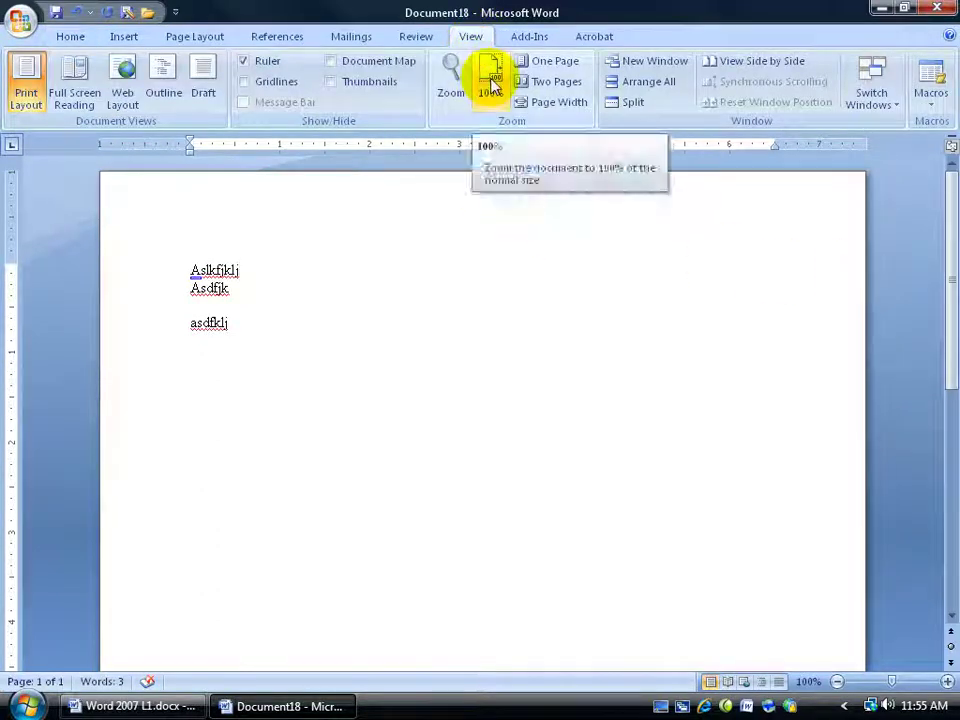
left_click(543, 104)
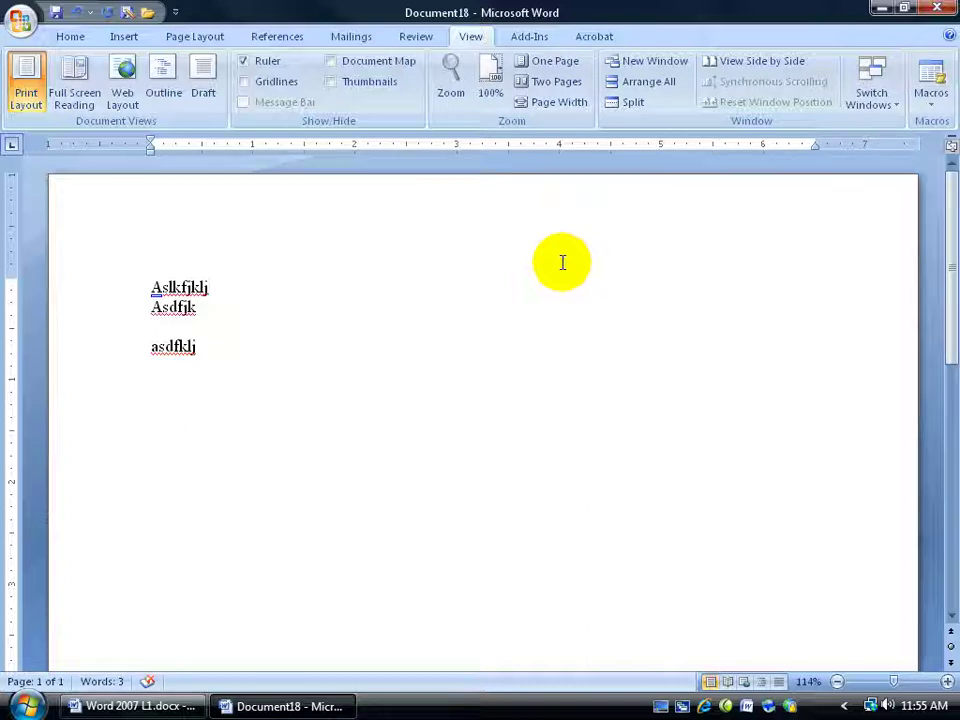
left_click(490, 82)
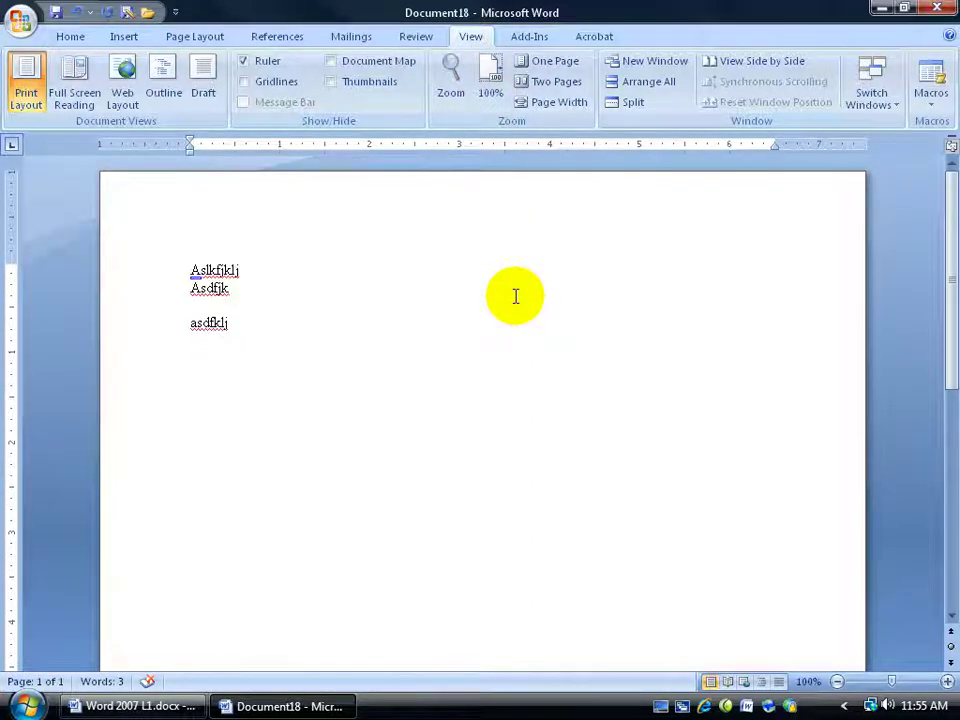
left_click(550, 103)
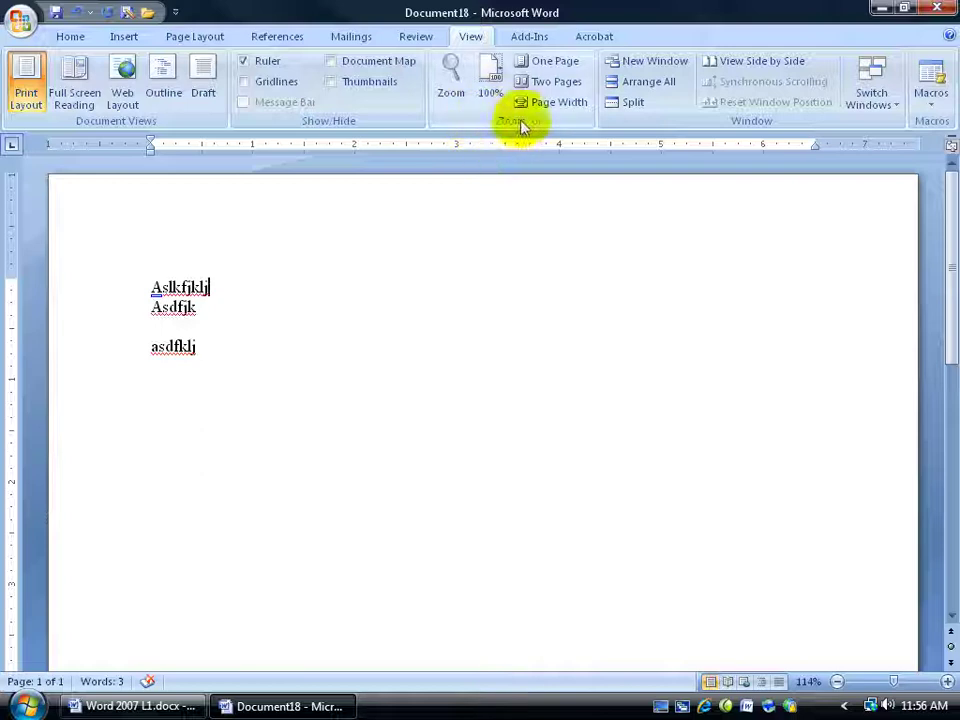
Step: Make the current page setup the default for all new documents based on the Normal template
double_click(82, 150)
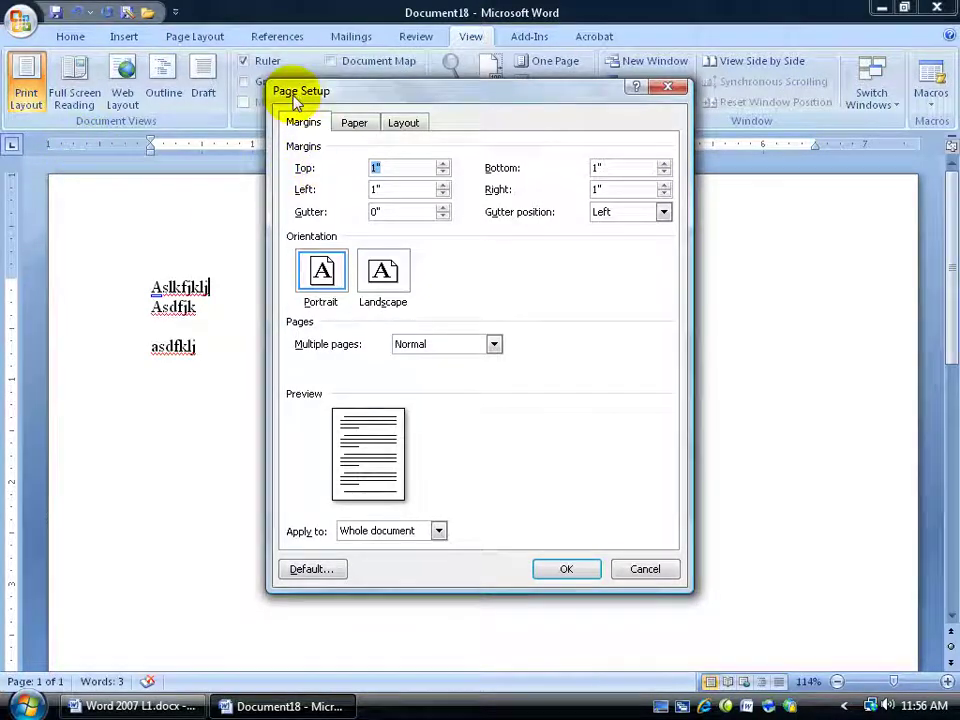
left_click(328, 572)
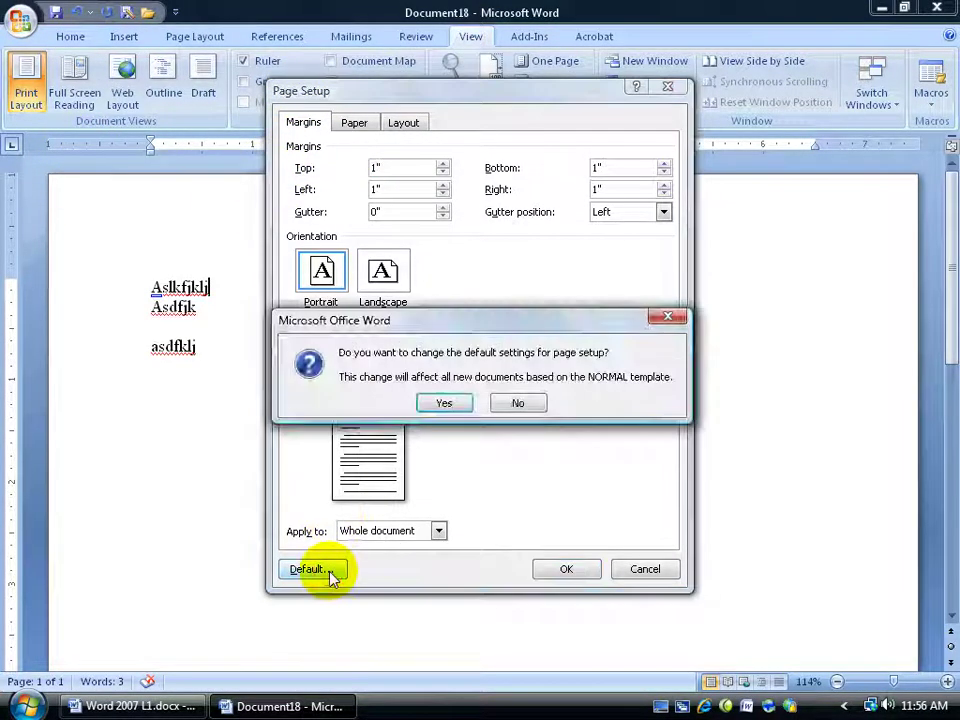
left_click(441, 402)
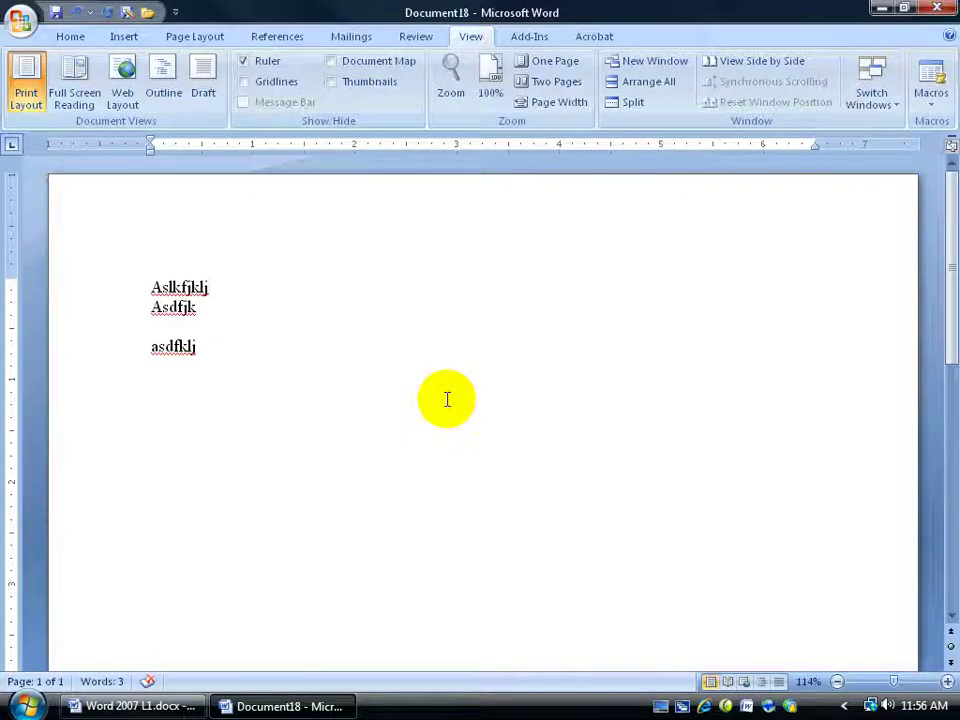
Step: Close the sample document without saving it and start Word again with a new blank document
left_click(937, 7)
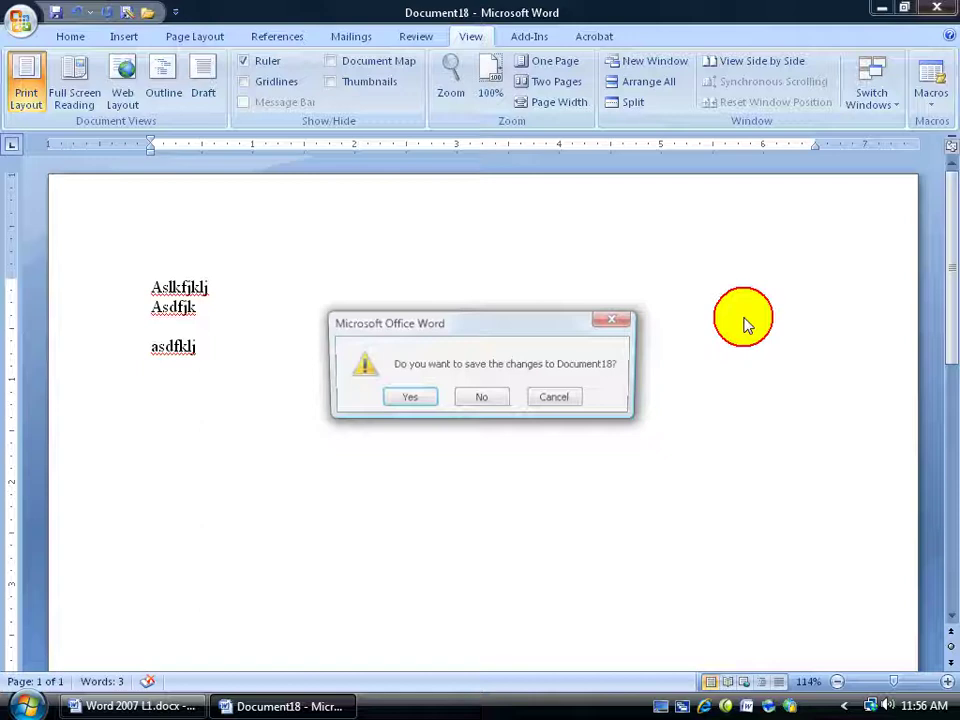
left_click(481, 400)
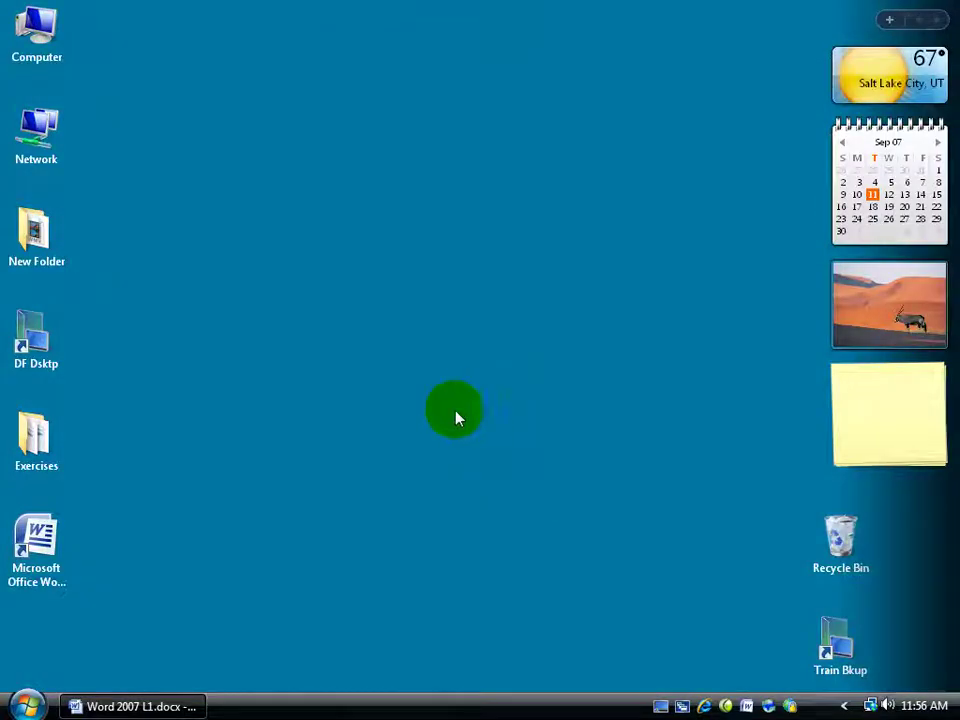
double_click(70, 543)
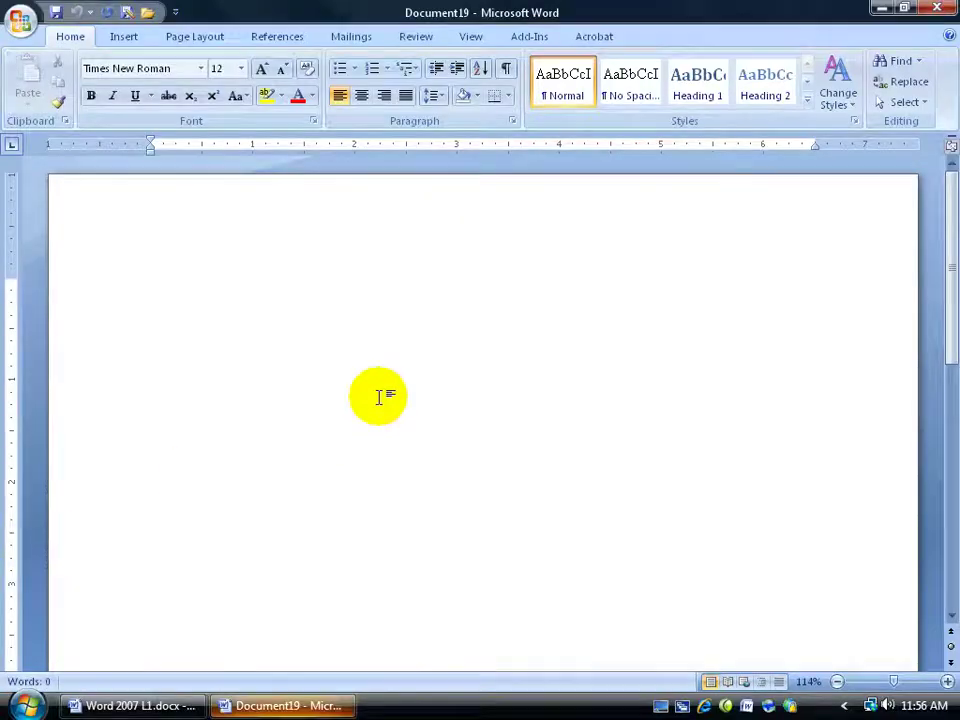
Step: Enter the sample lines "dfkjalkdfj" and "asdlkfjkd" in the new document and check the first line's font
type("dfkjalkdfj")
key("Return")
type("asdlkfjkd")
key("Return")
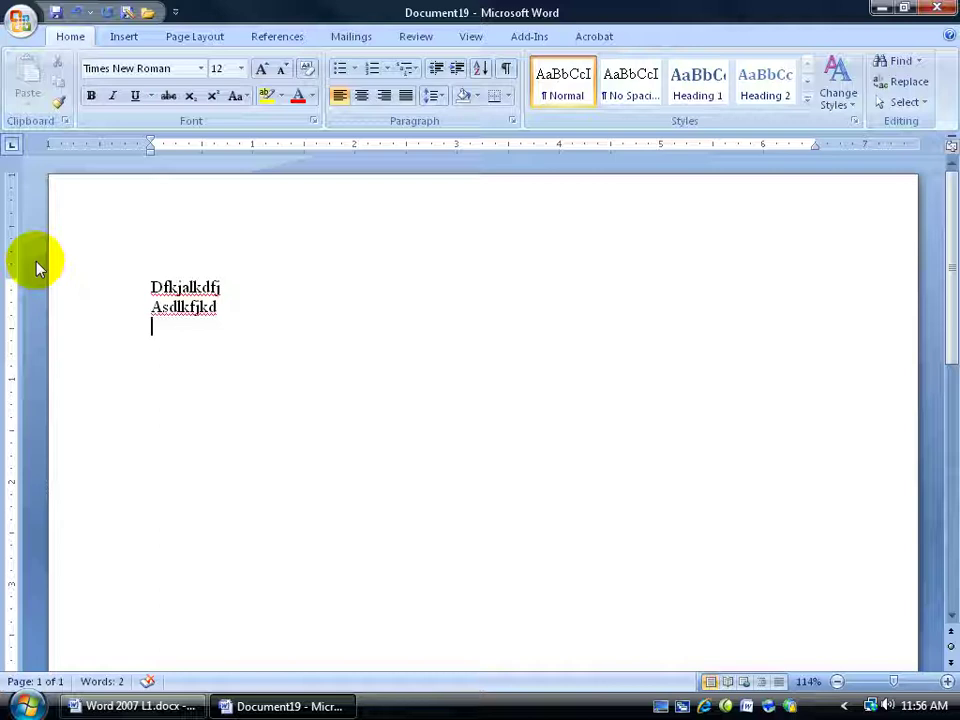
left_click(168, 287)
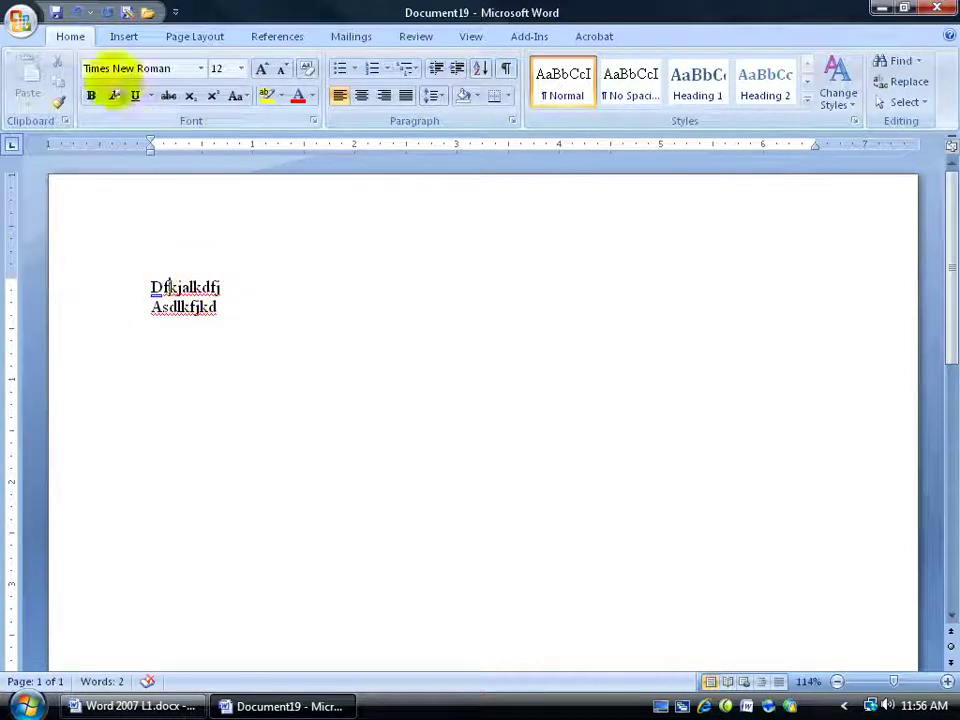
left_click(224, 288)
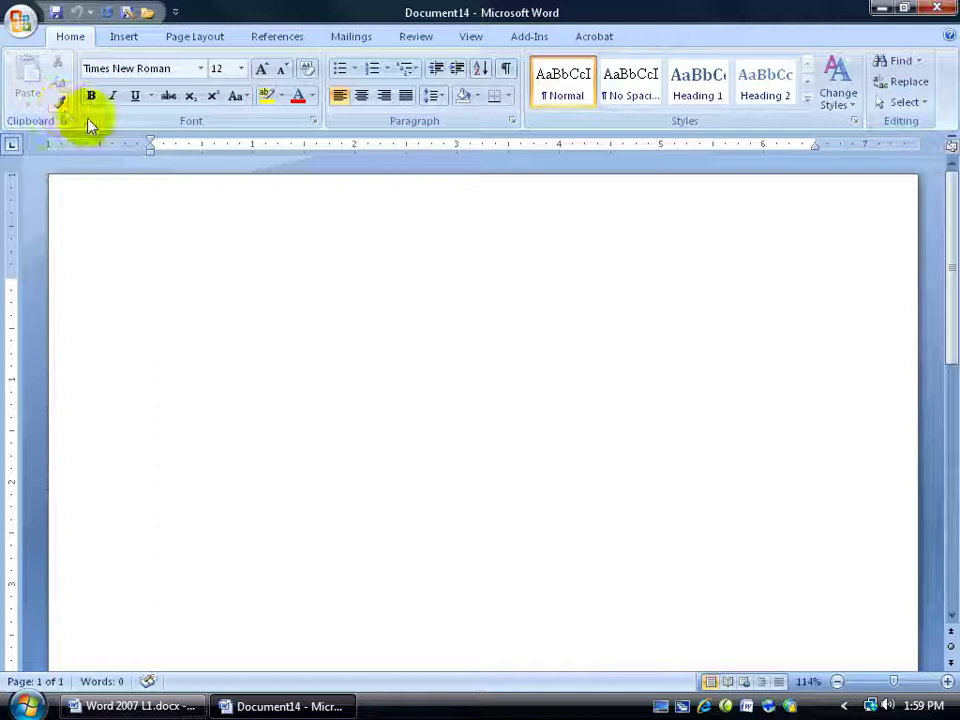
Step: Look over the Insert, Page Layout and Acrobat command groups on the ribbon and return to the Home commands
left_click(128, 38)
left_click(190, 38)
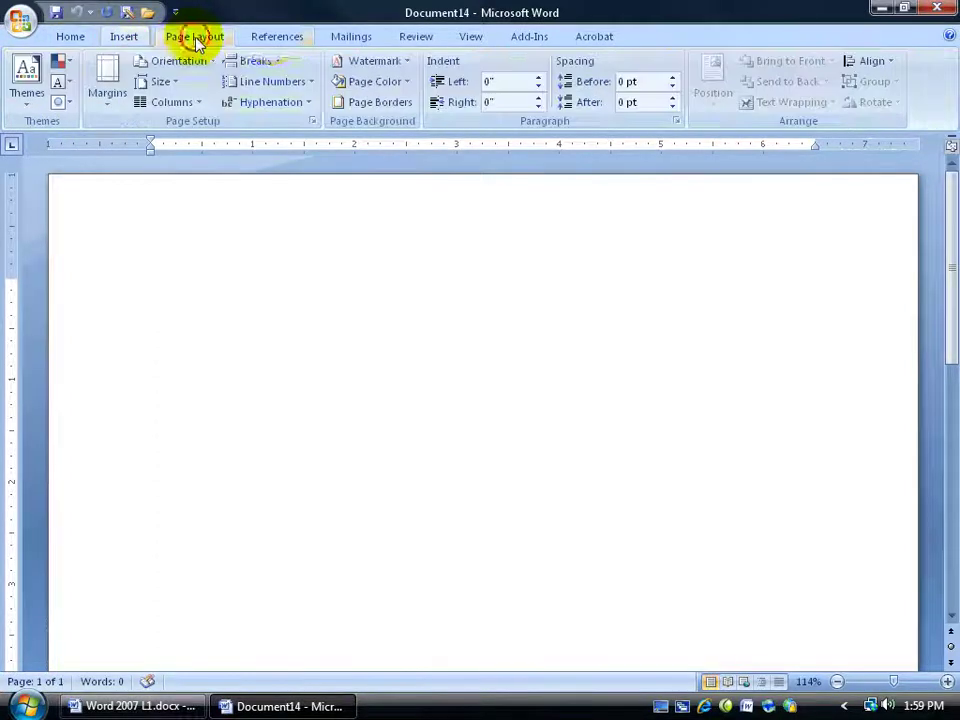
left_click(598, 38)
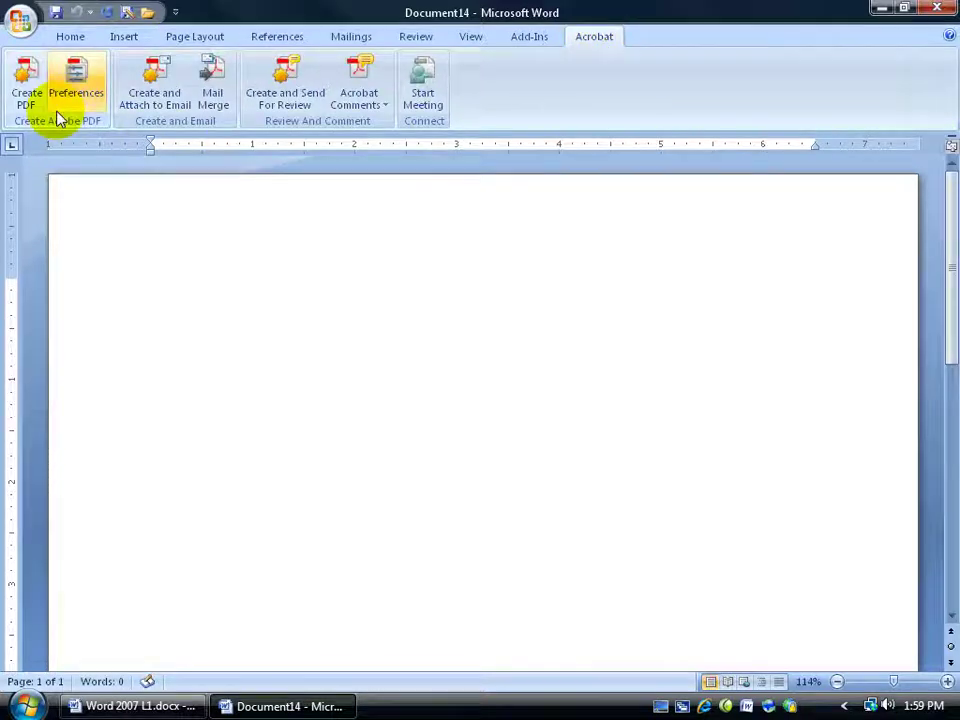
left_click(76, 38)
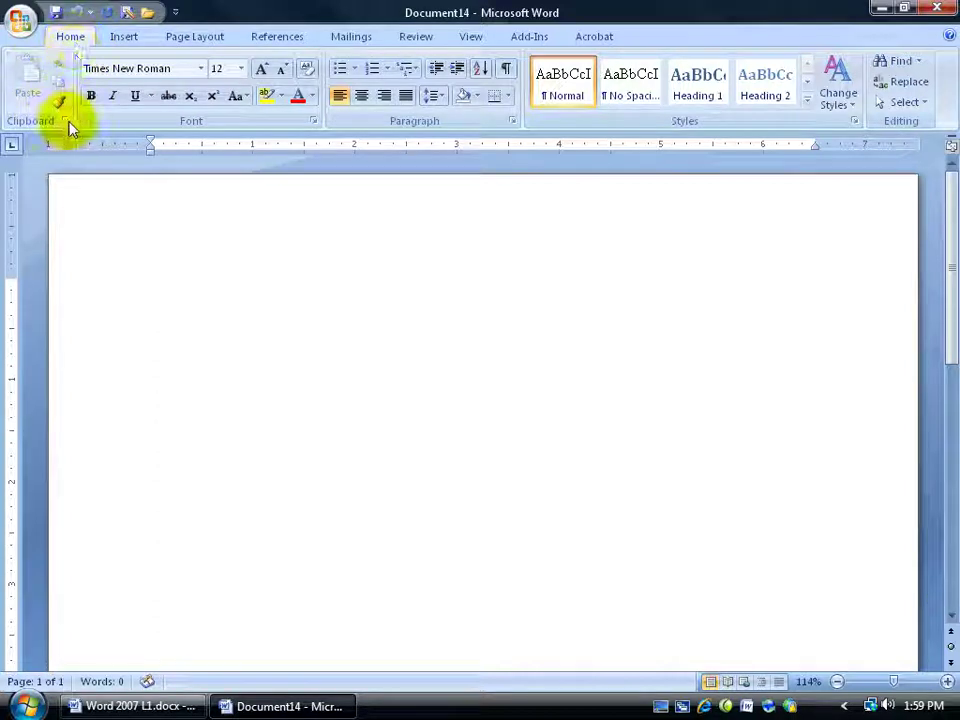
Step: Minimize the ribbon and restore it, twice, ending with the Home commands shown
double_click(70, 37)
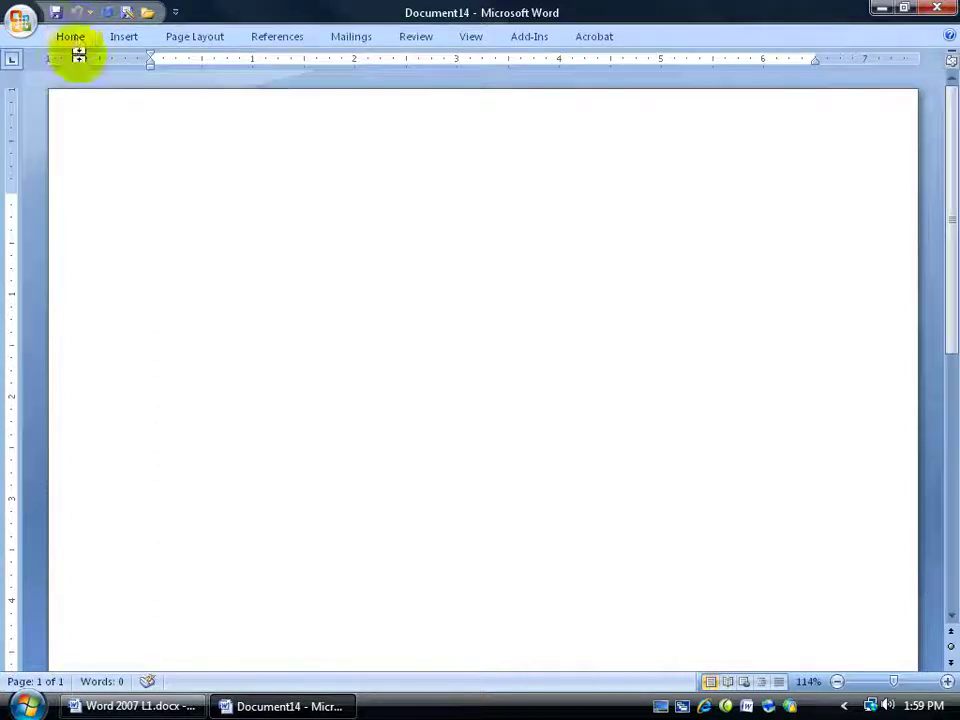
double_click(208, 40)
left_click(133, 46)
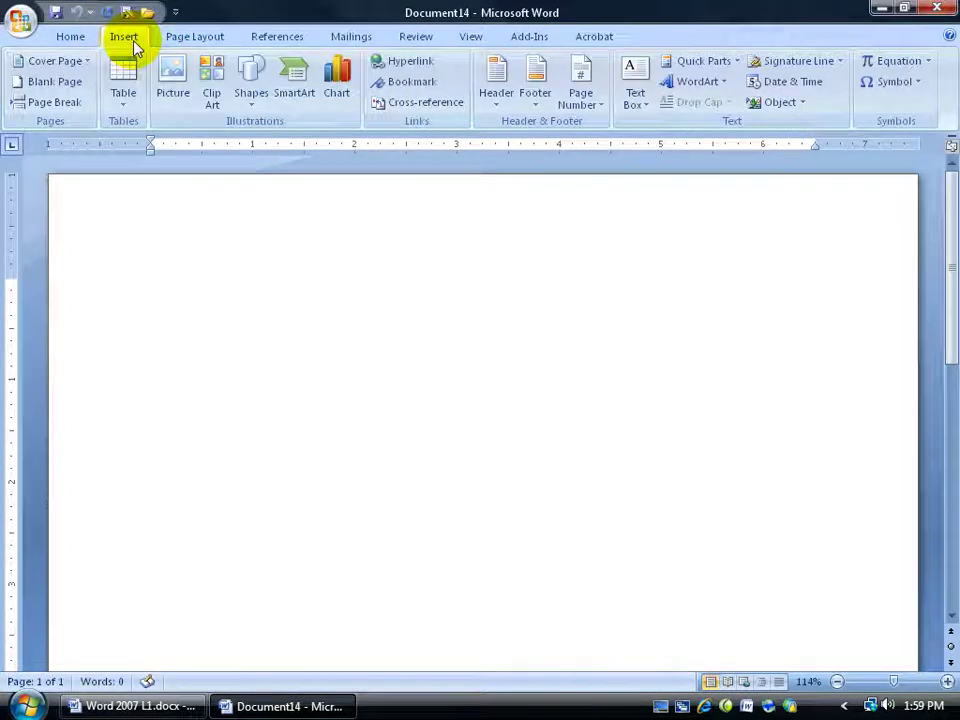
double_click(133, 46)
left_click(71, 40)
double_click(71, 40)
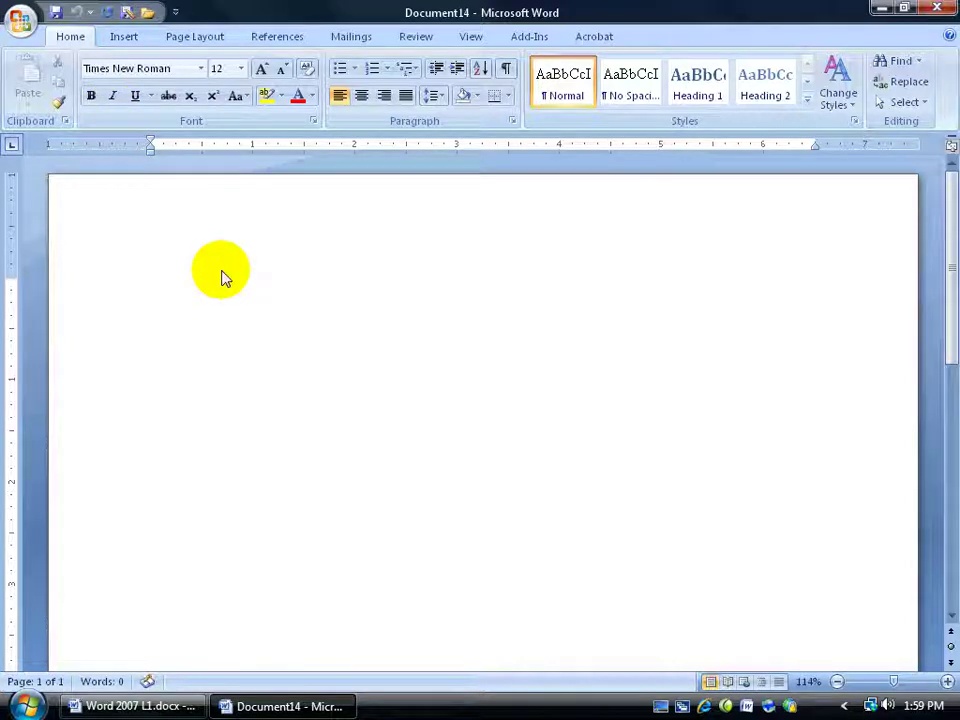
Step: Cycle through the ribbon's command sets to examine them and return to the Home commands
left_click(123, 38)
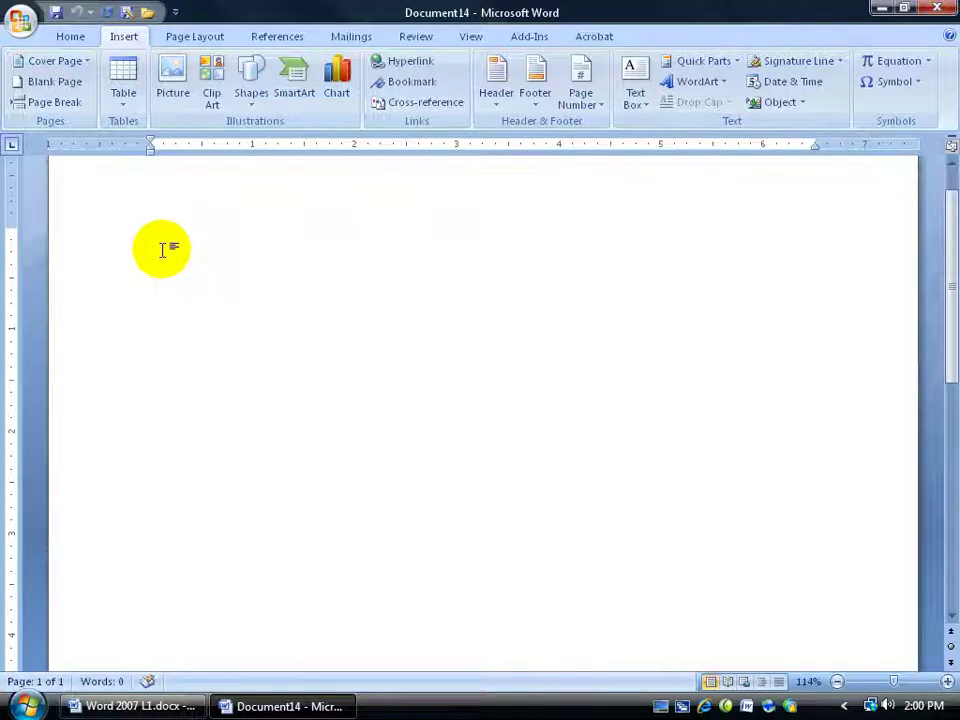
left_click(84, 38)
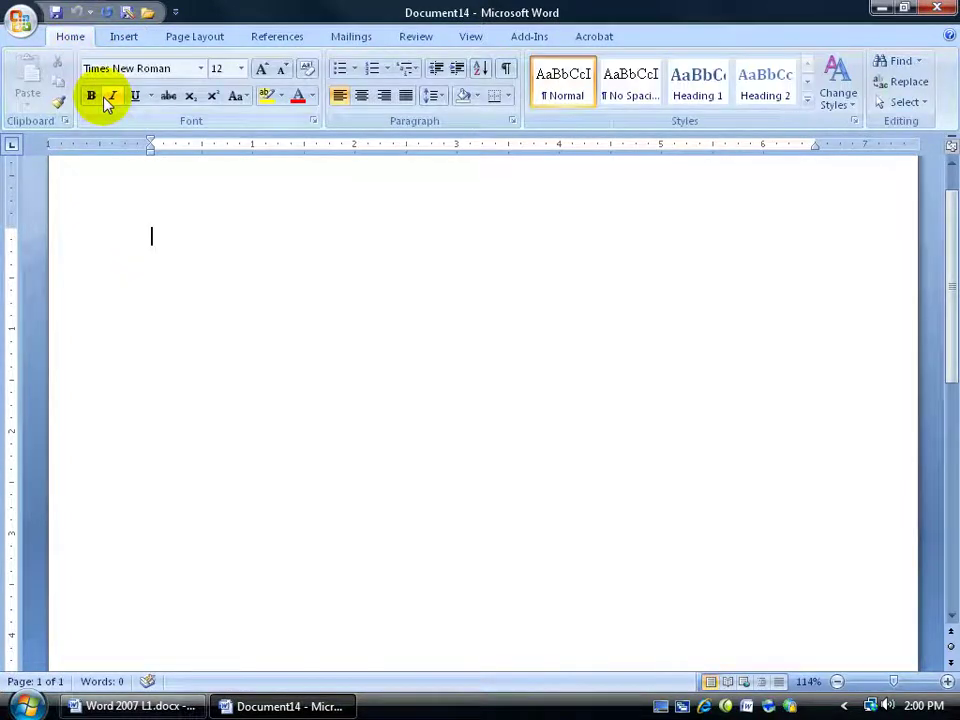
scroll(105, 100, "down", 1)
scroll(107, 104, "down", 3)
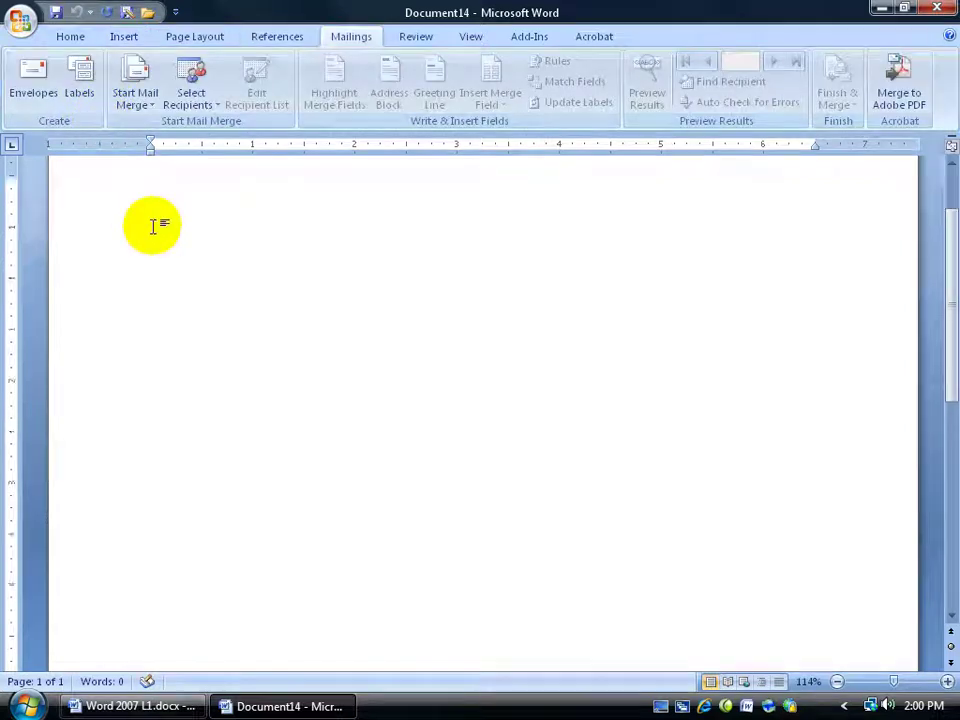
scroll(153, 226, "up", 1)
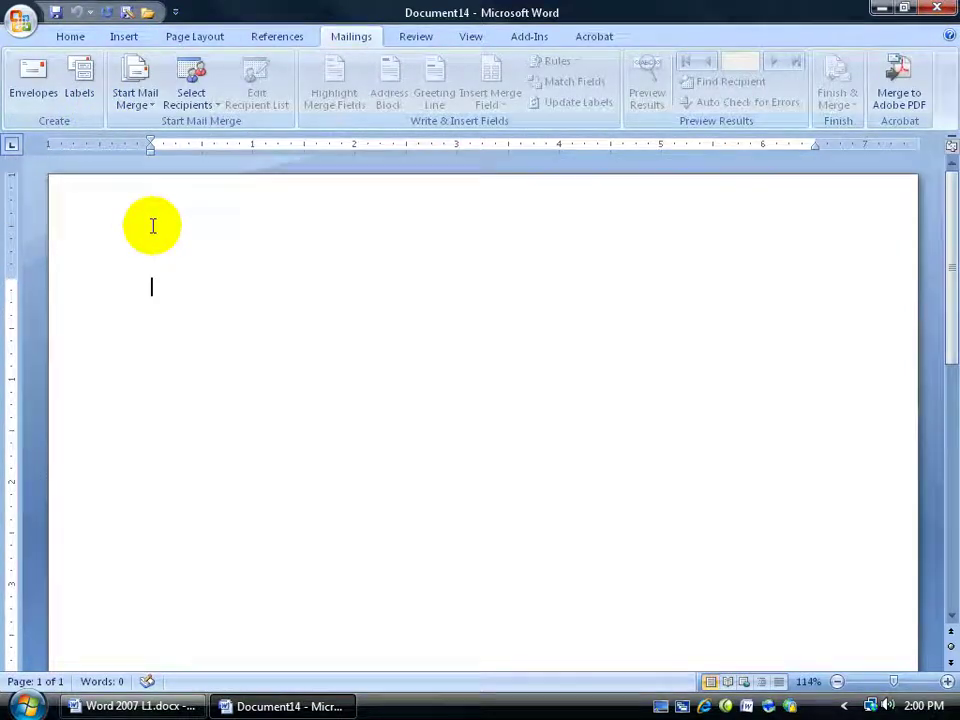
scroll(286, 45, "up", 2)
scroll(286, 45, "up", 2)
scroll(286, 45, "down", 1)
scroll(286, 45, "up", 1)
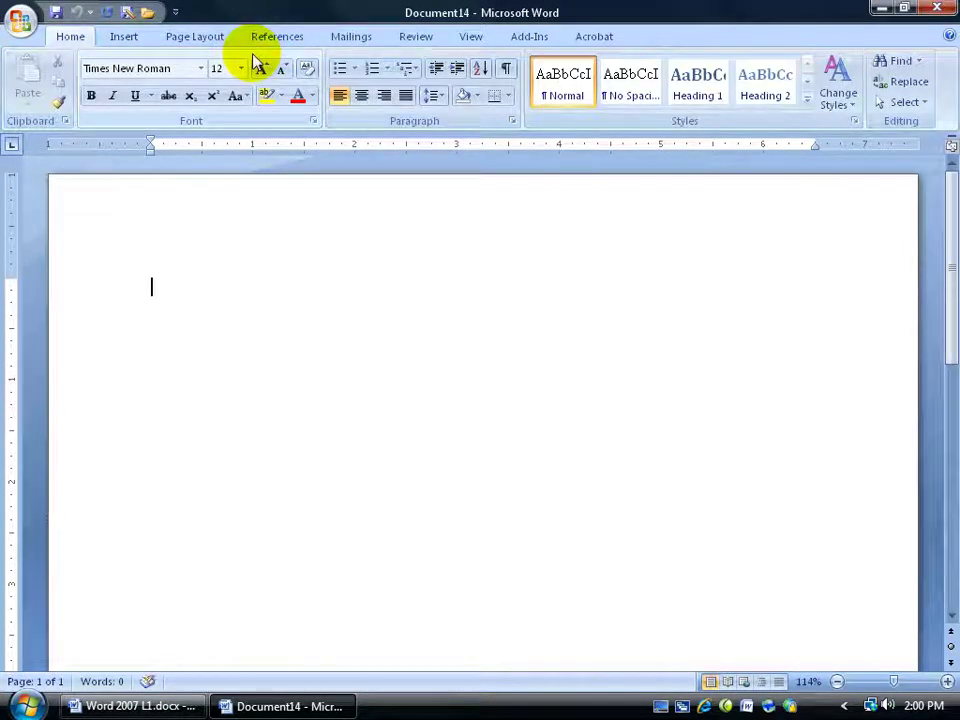
Step: Open the Insert Picture dialog through the ribbon's key tips, cancel it, and return to the Home commands
key("alt")
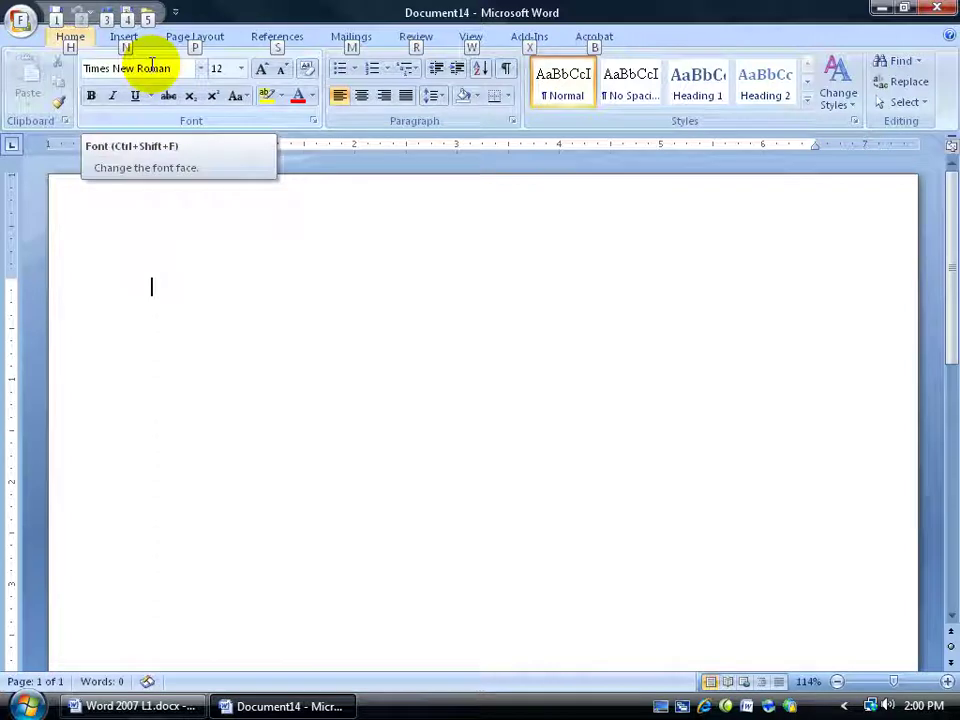
key("n")
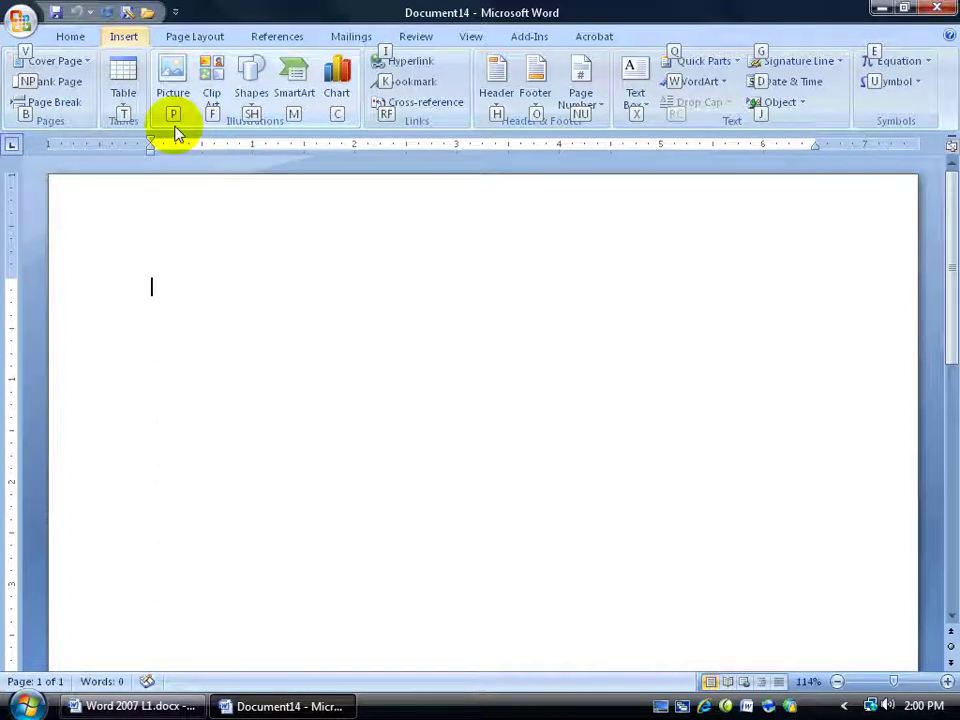
key("p")
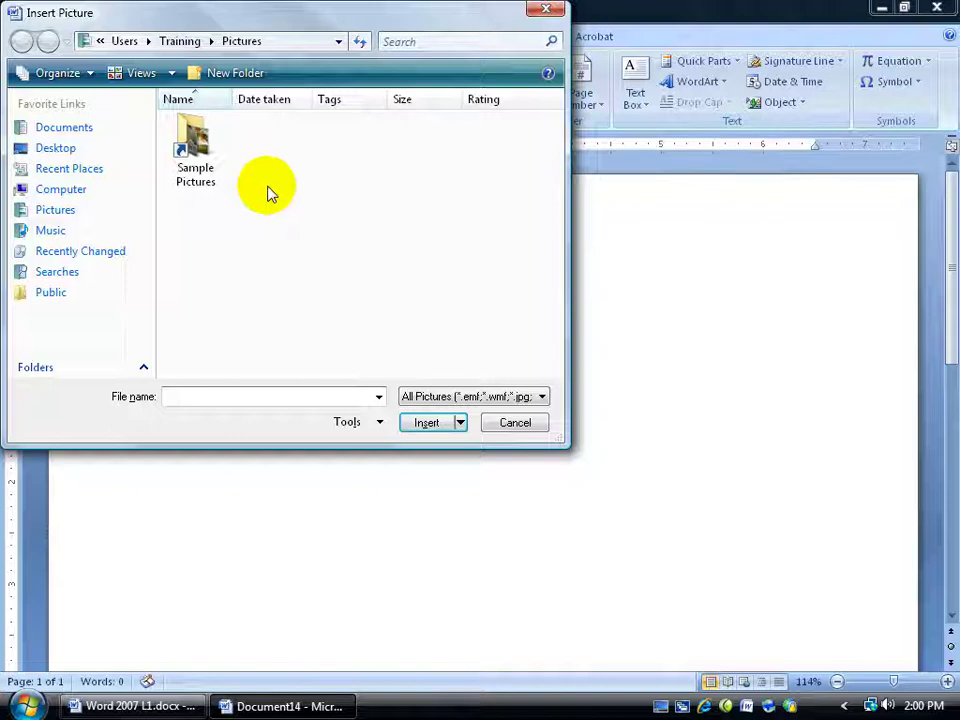
left_click(499, 421)
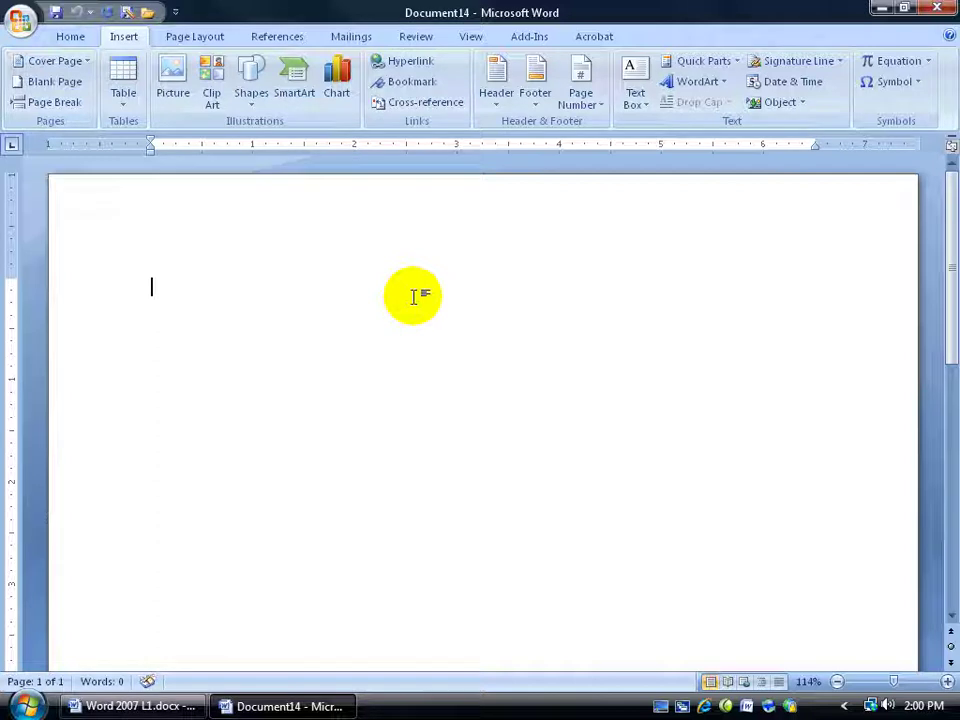
key("alt")
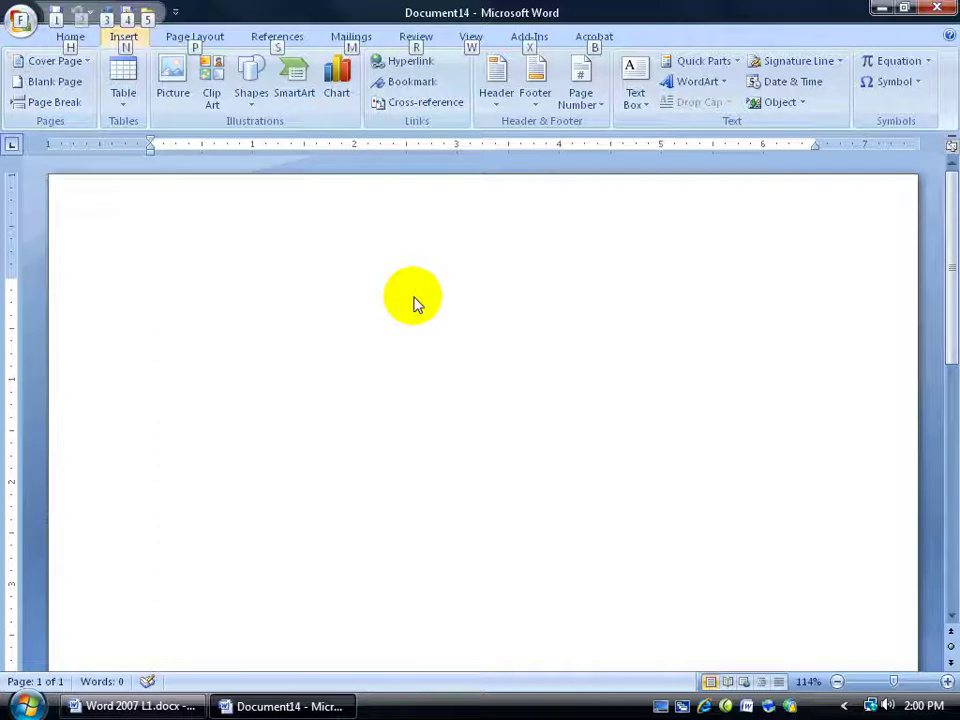
key("Escape")
key("alt+h")
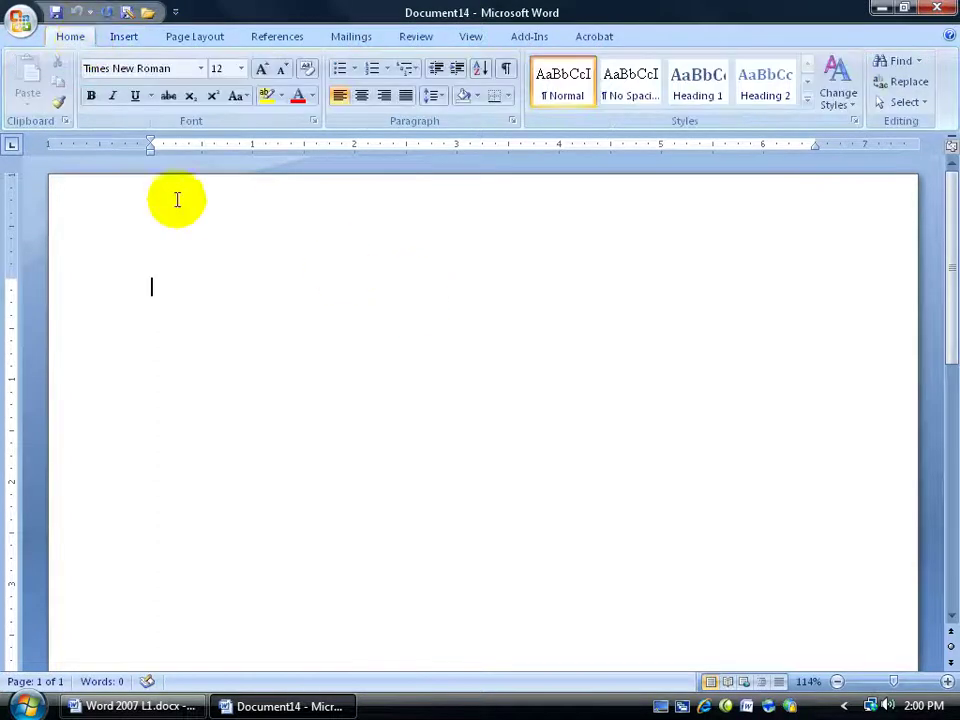
Step: Open the customization options for the Quick Access Toolbar and list All Commands as the source
right_click(97, 15)
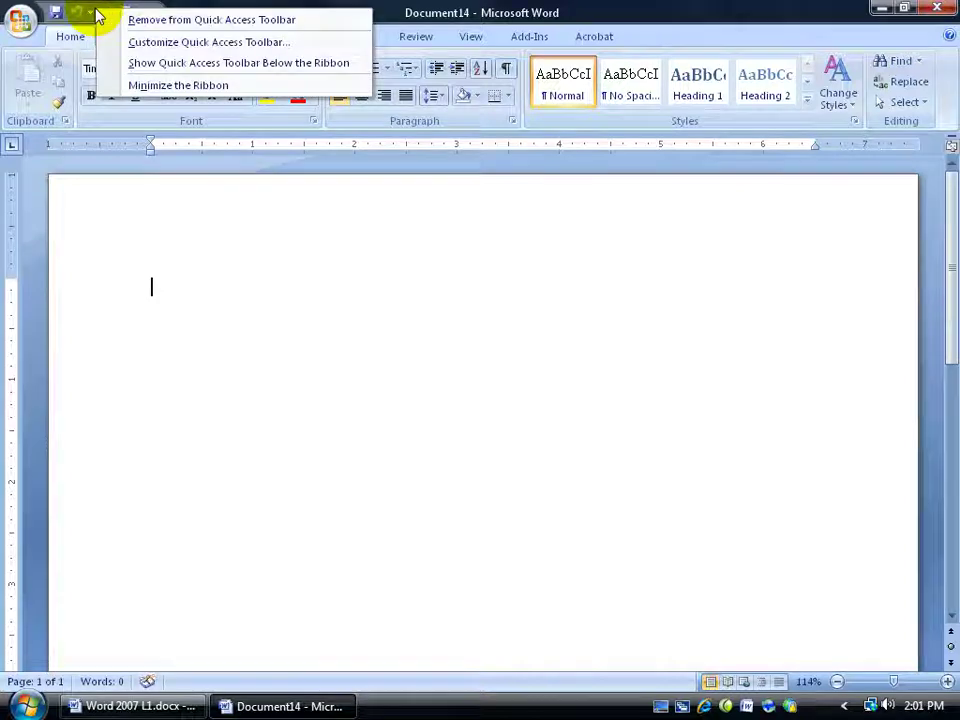
left_click(178, 44)
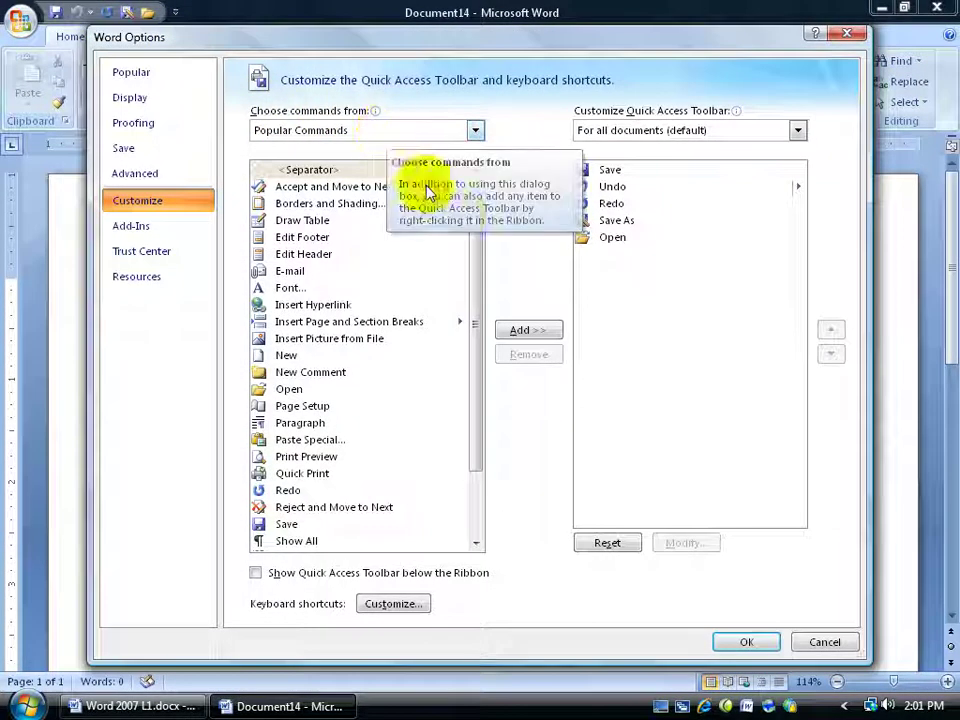
left_click_drag(476, 218, 476, 188)
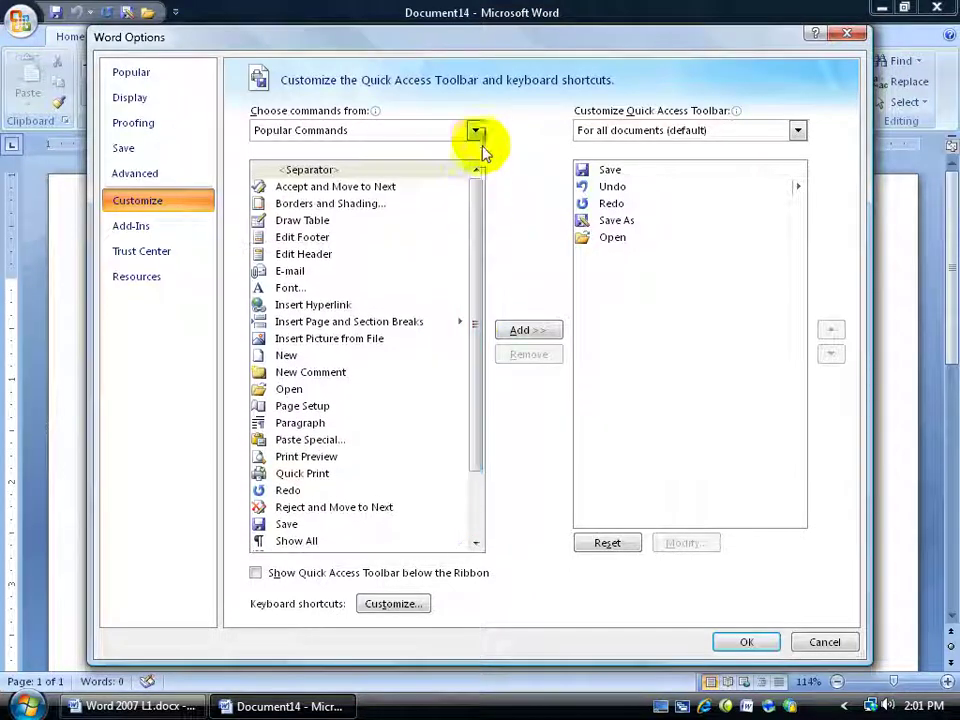
left_click(475, 131)
left_click(455, 193)
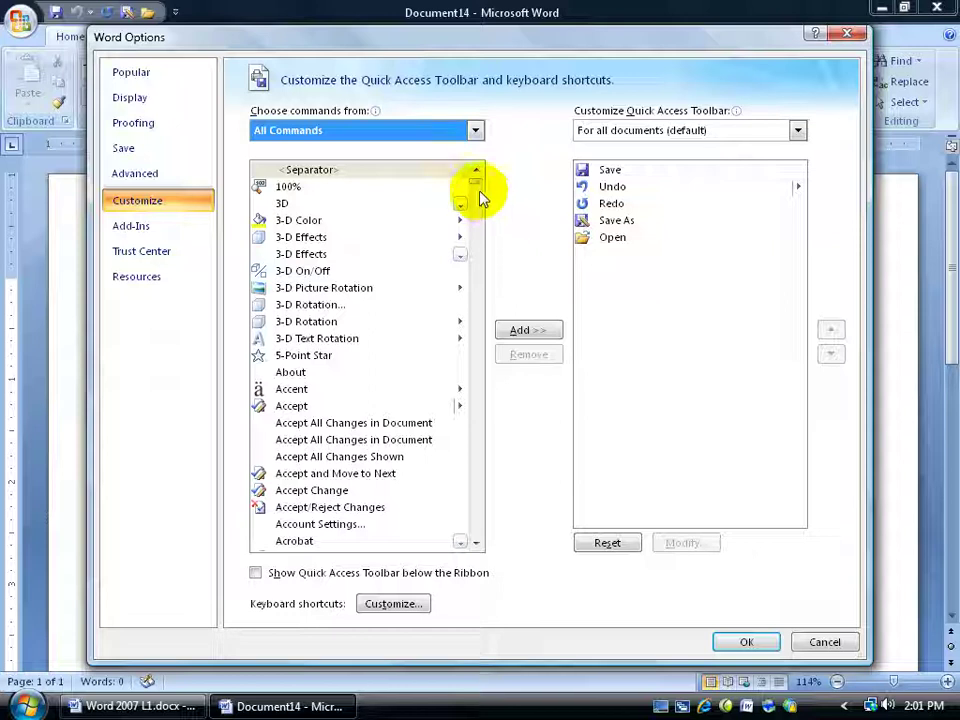
Step: Add Format Painter to the Quick Access Toolbar for all documents, and display the Insert commands
left_click_drag(476, 182, 476, 229)
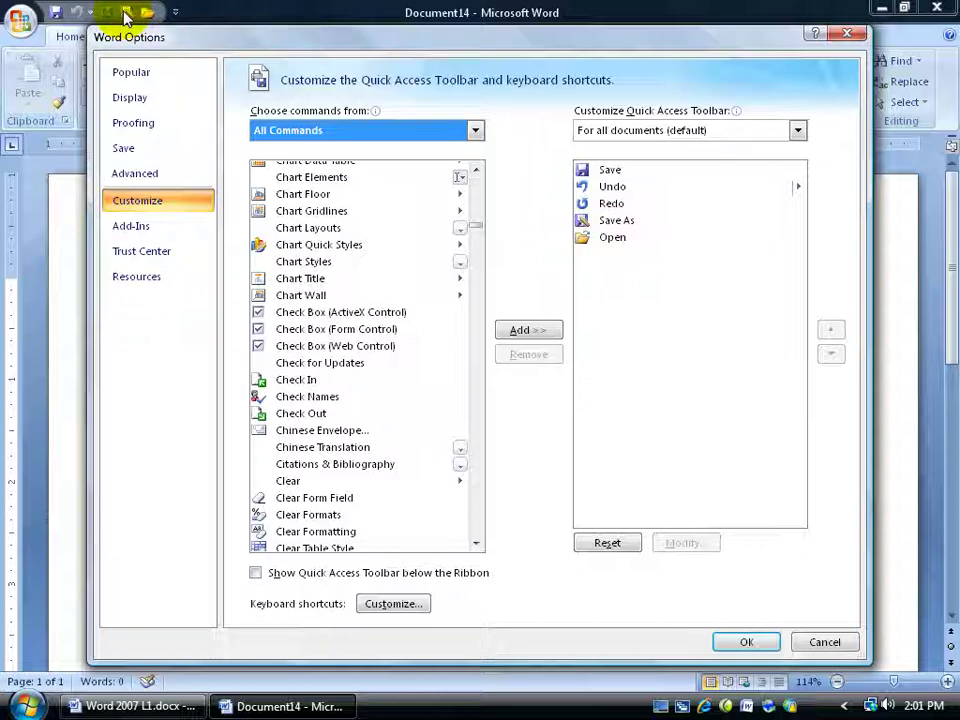
left_click_drag(476, 229, 477, 298)
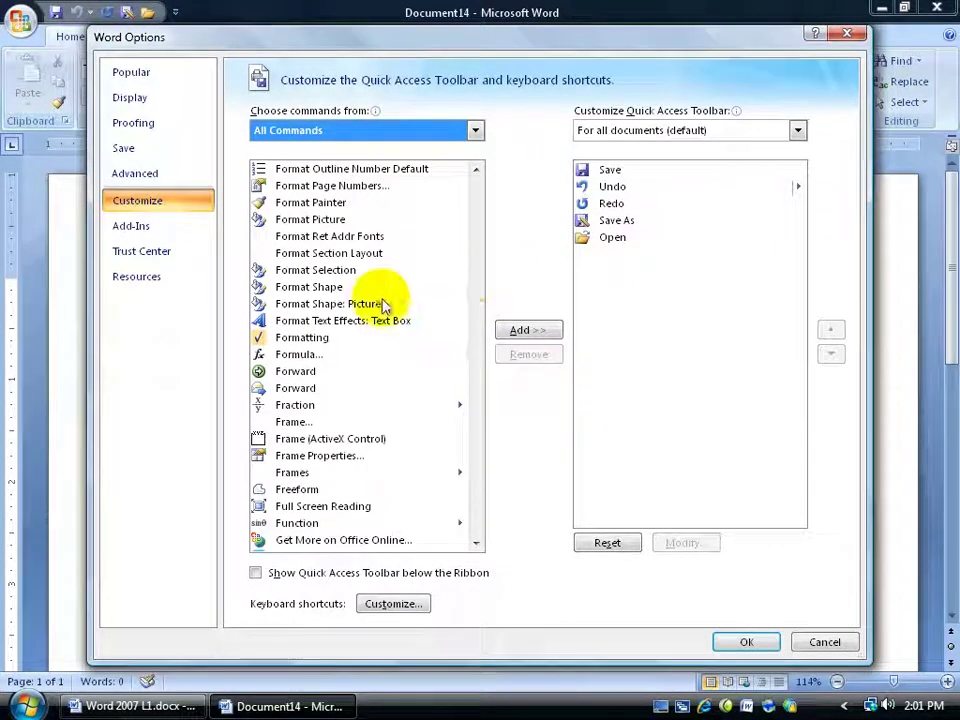
double_click(290, 204)
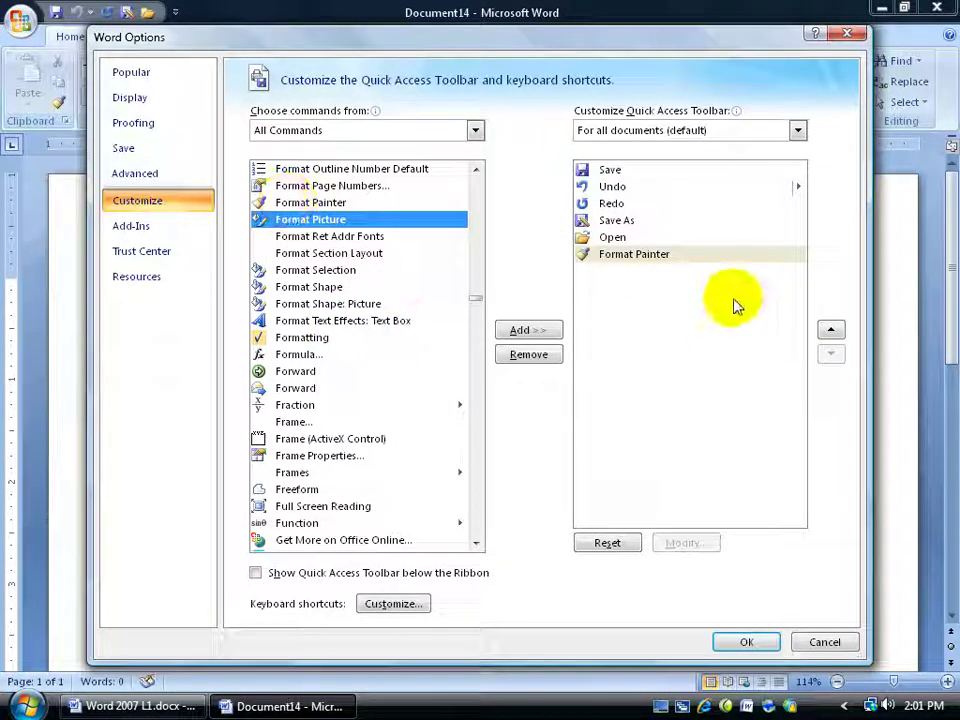
left_click(750, 640)
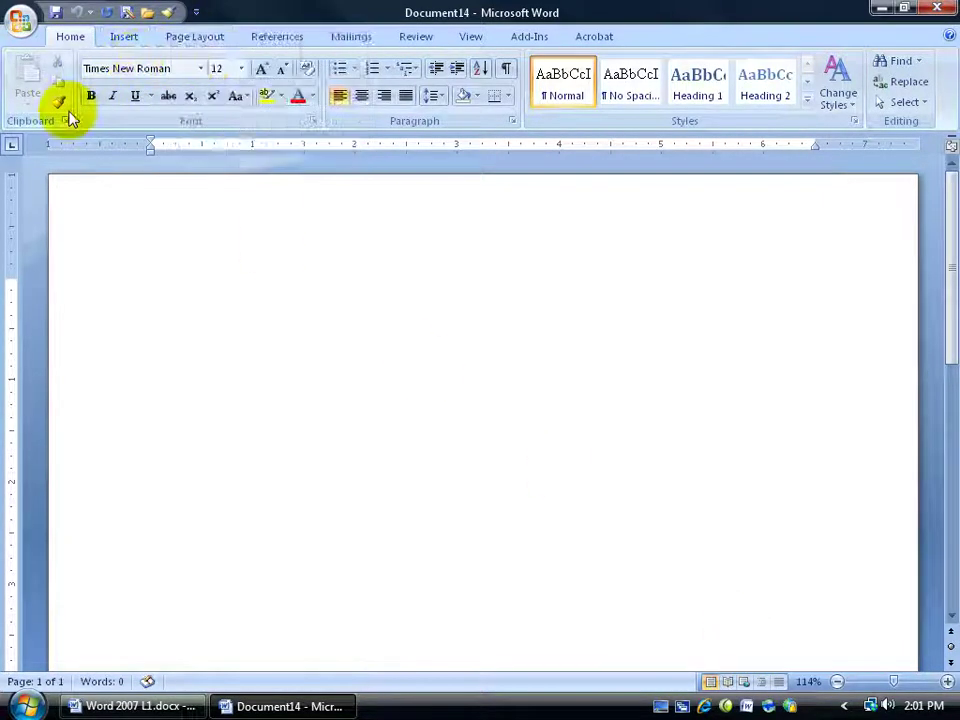
left_click(122, 37)
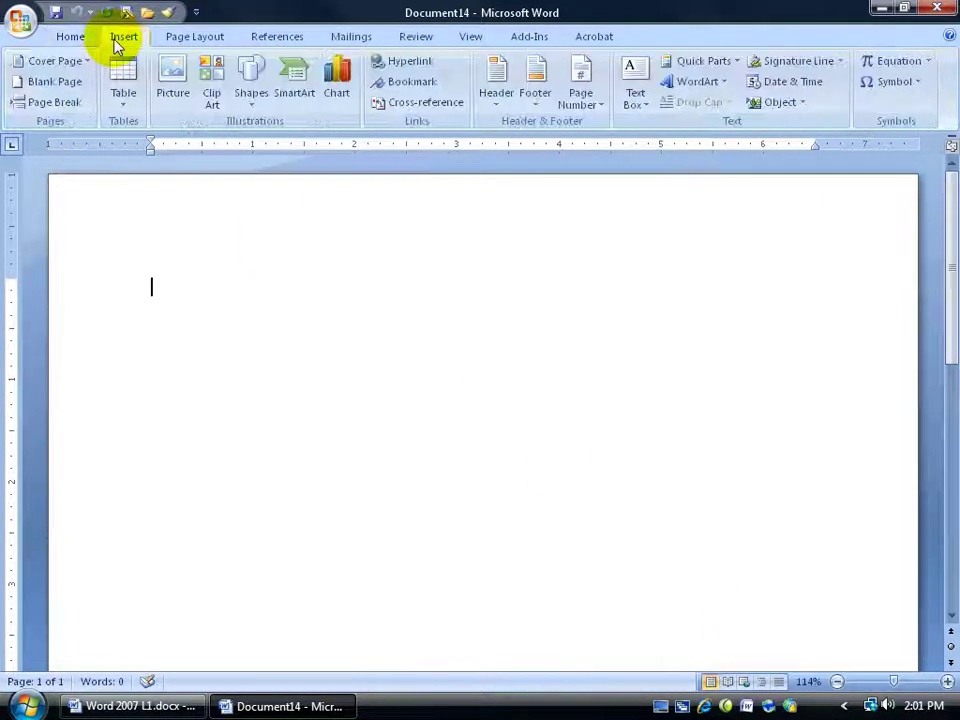
Step: Display the Page Layout commands, return to the Home commands, and remove Format Painter from the Quick Access Toolbar
left_click(186, 37)
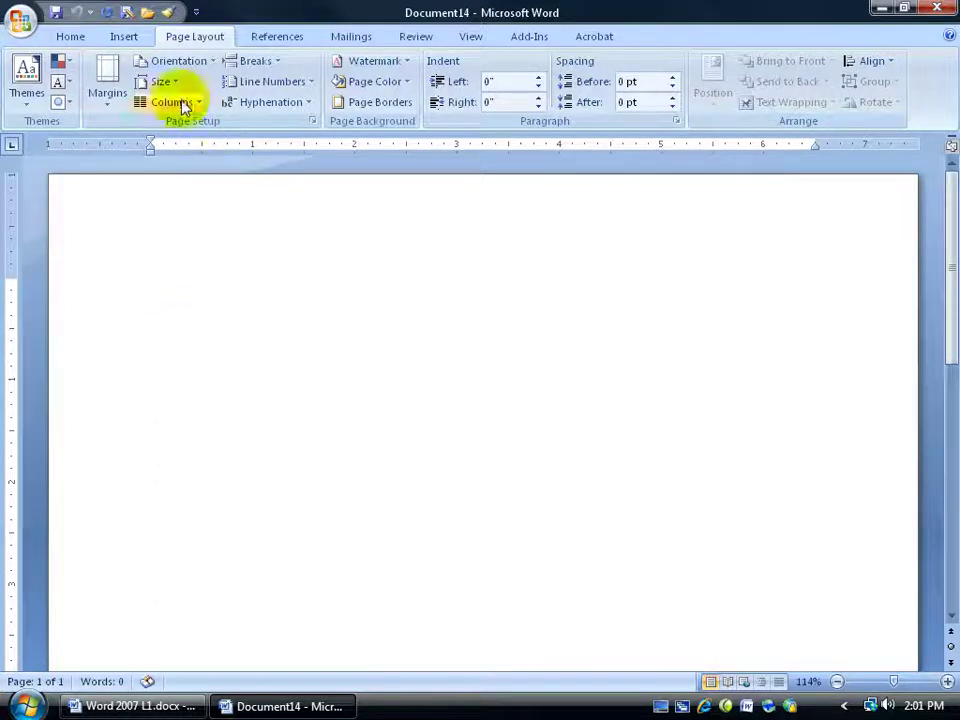
left_click(72, 37)
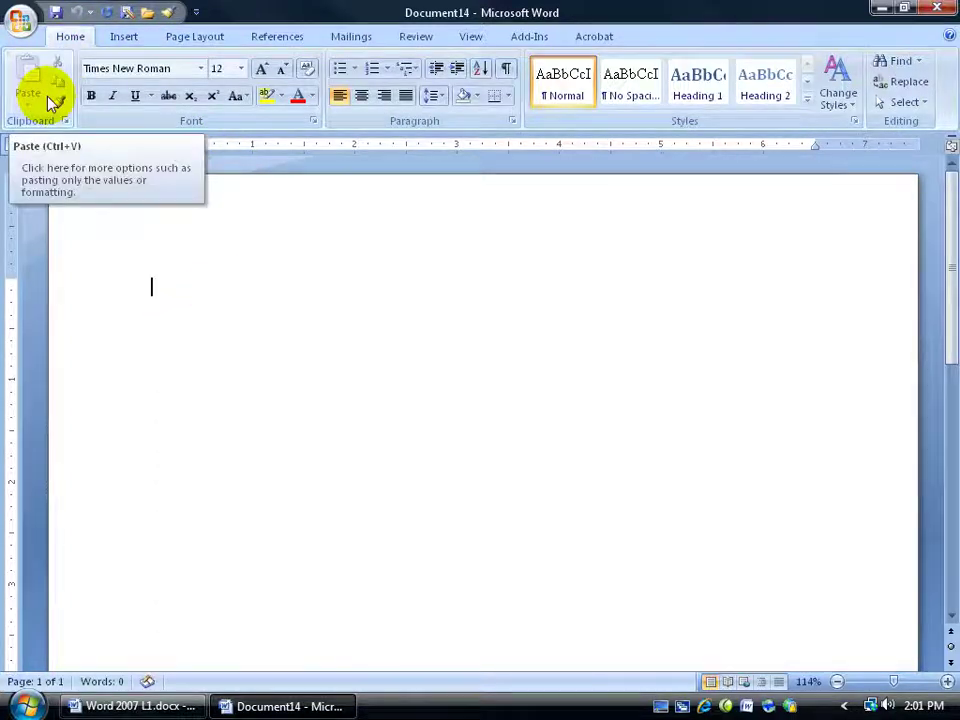
right_click(168, 16)
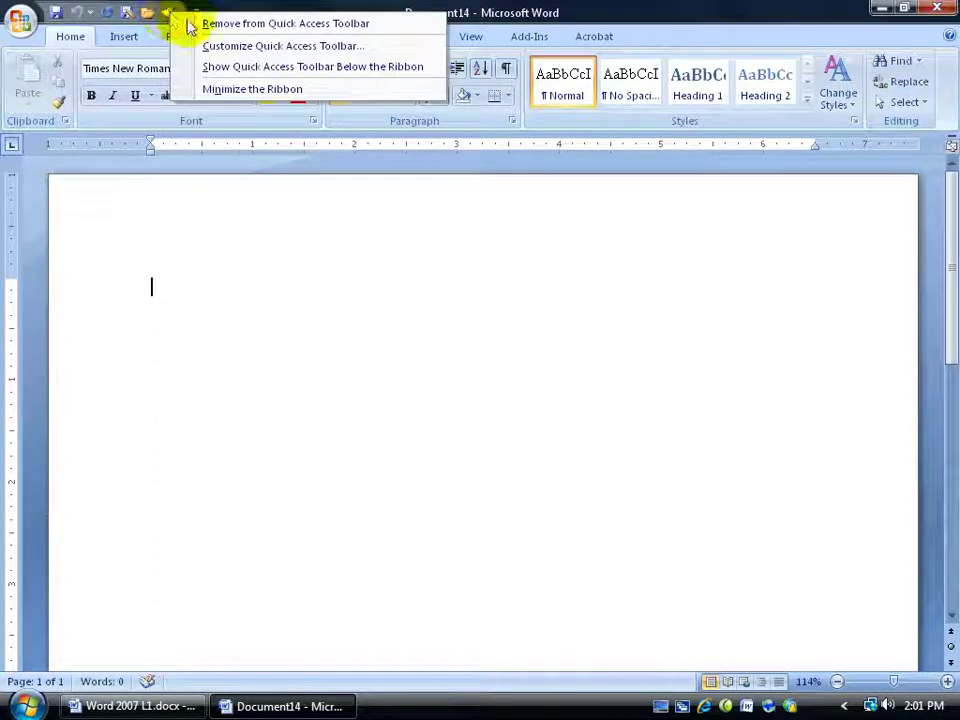
left_click(208, 22)
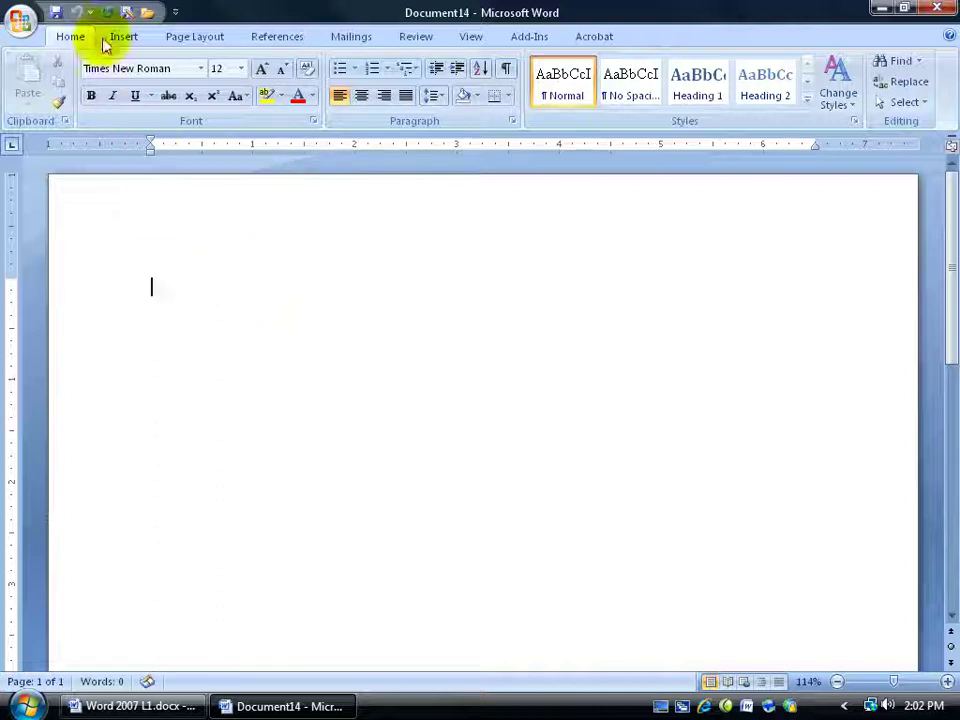
Step: Add Insert Hyperlink to the Quick Access Toolbar in the customization options, remove it again, and accept the options
left_click(20, 20)
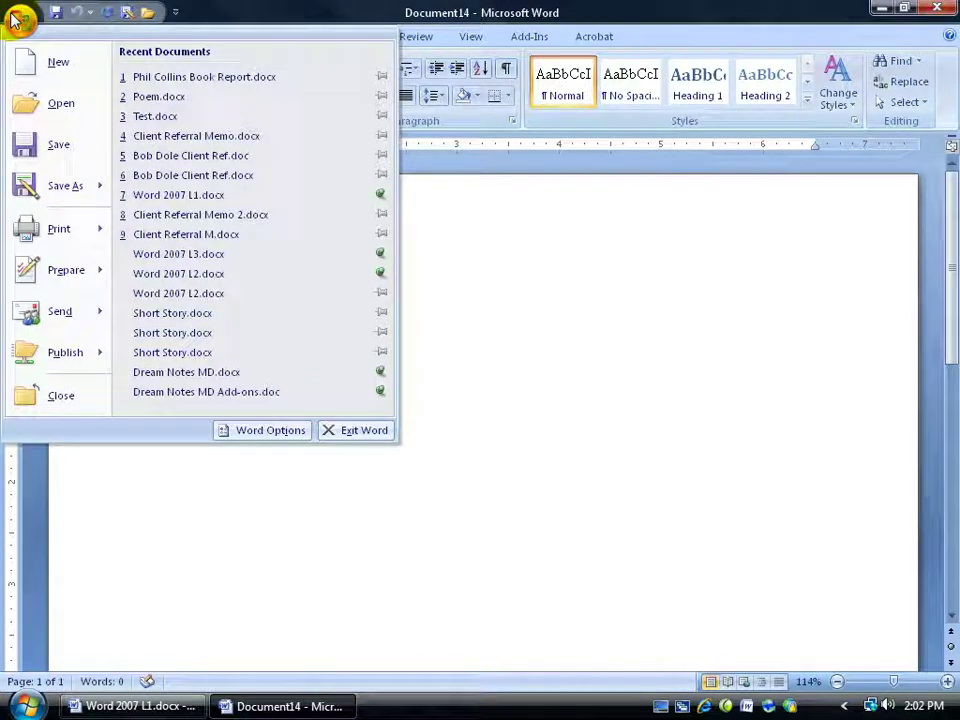
left_click(240, 435)
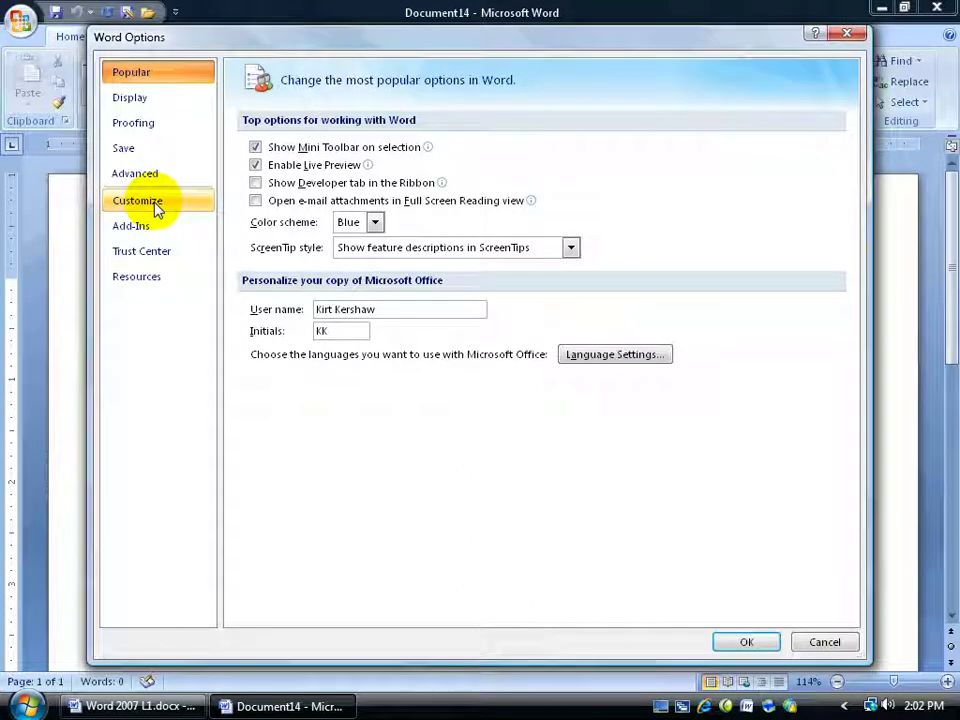
left_click(155, 208)
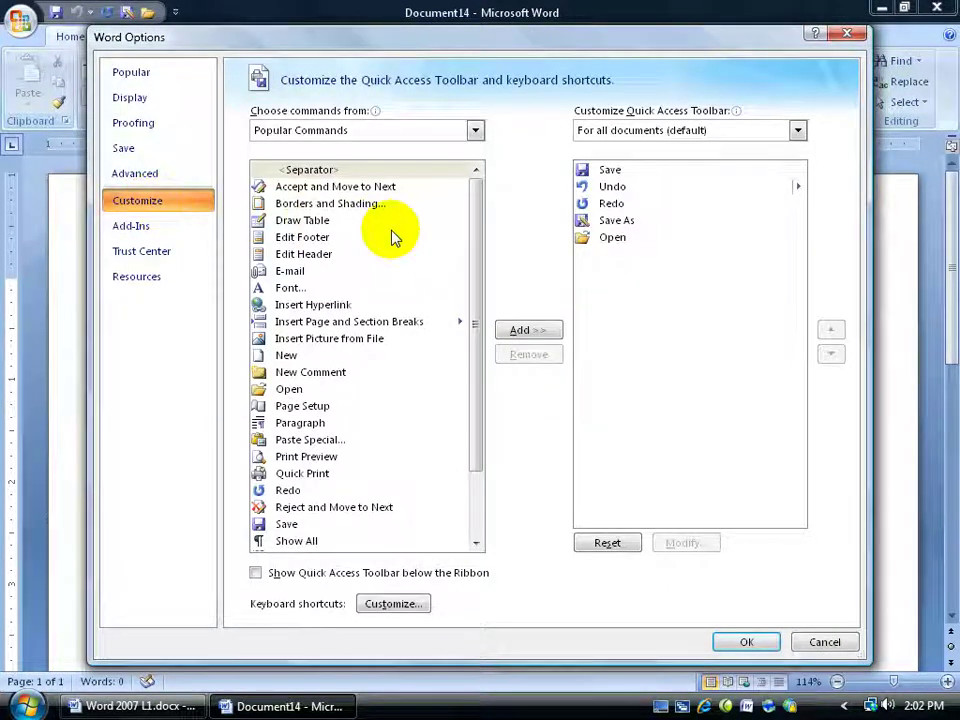
double_click(310, 305)
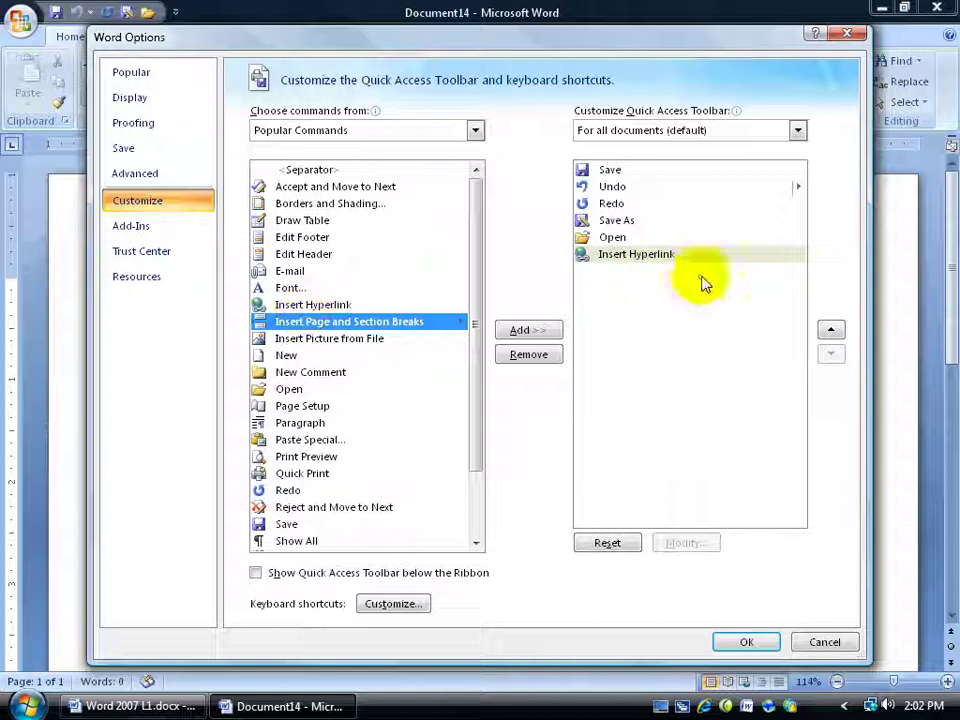
double_click(677, 256)
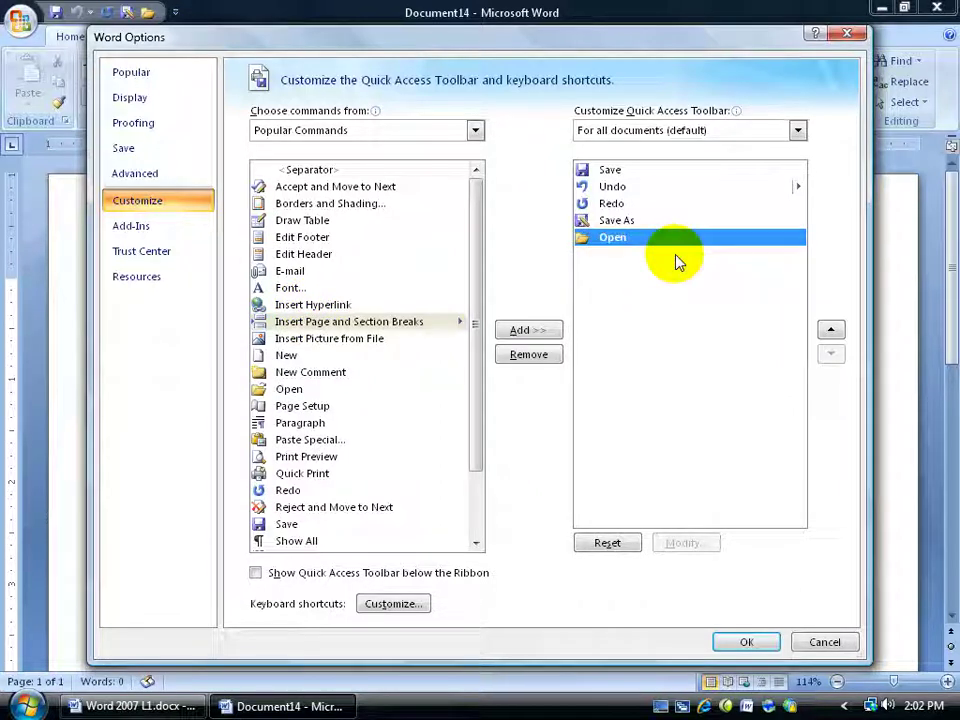
left_click(746, 642)
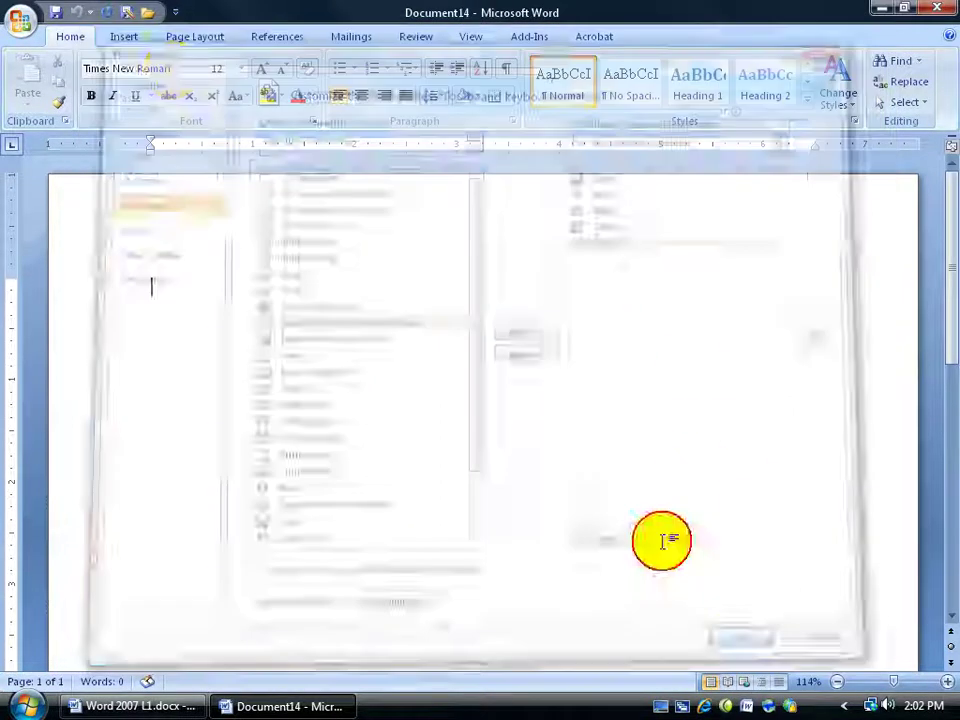
Step: Add the whole Font group from the Home commands to the Quick Access Toolbar
right_click(110, 12)
left_click(363, 215)
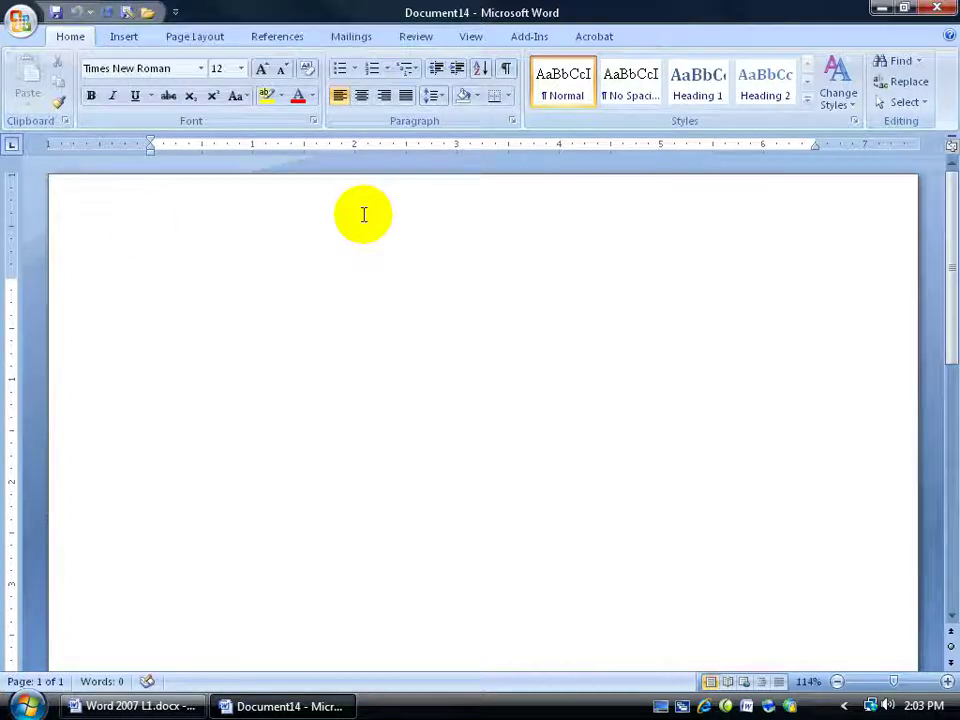
left_click(197, 122)
right_click(197, 122)
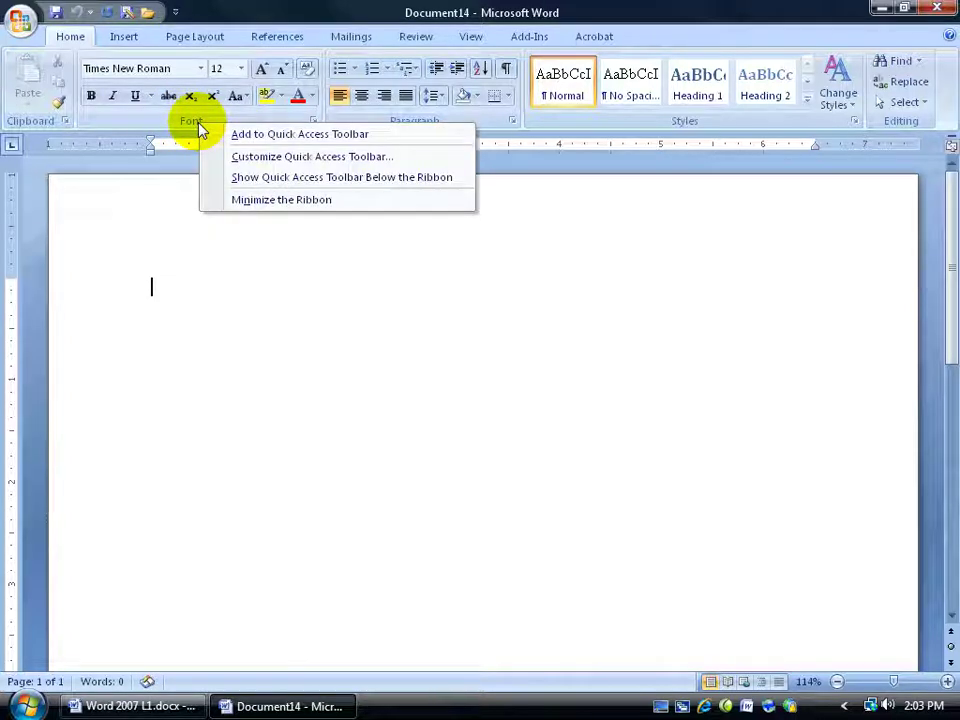
left_click(257, 137)
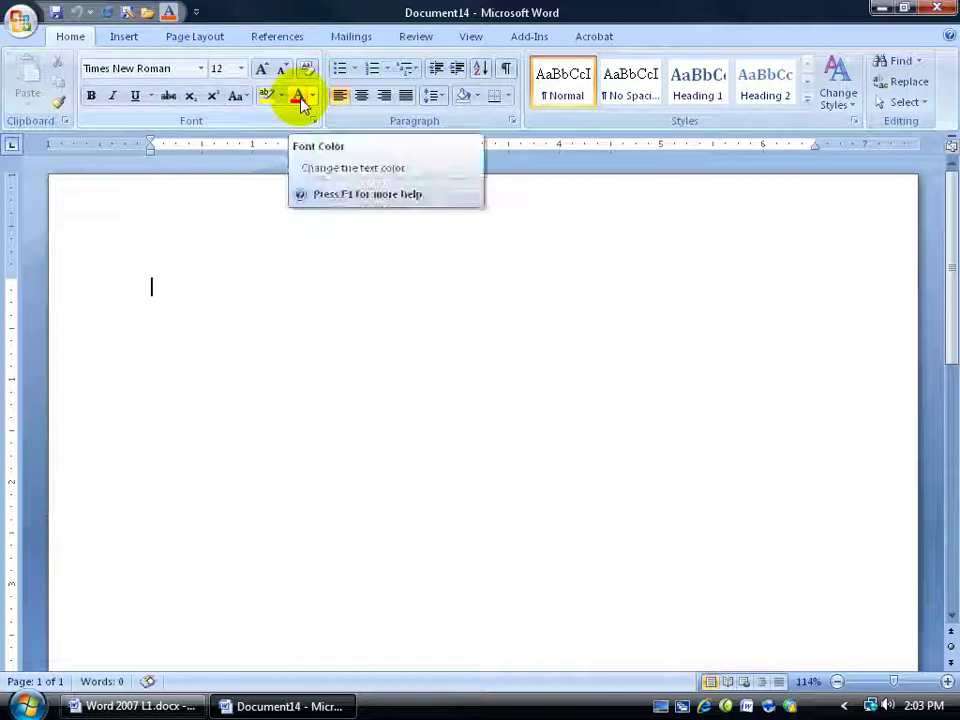
Step: Examine the Font group opened from the Quick Access Toolbar with the Home commands and the Page Layout commands displayed
left_click(171, 12)
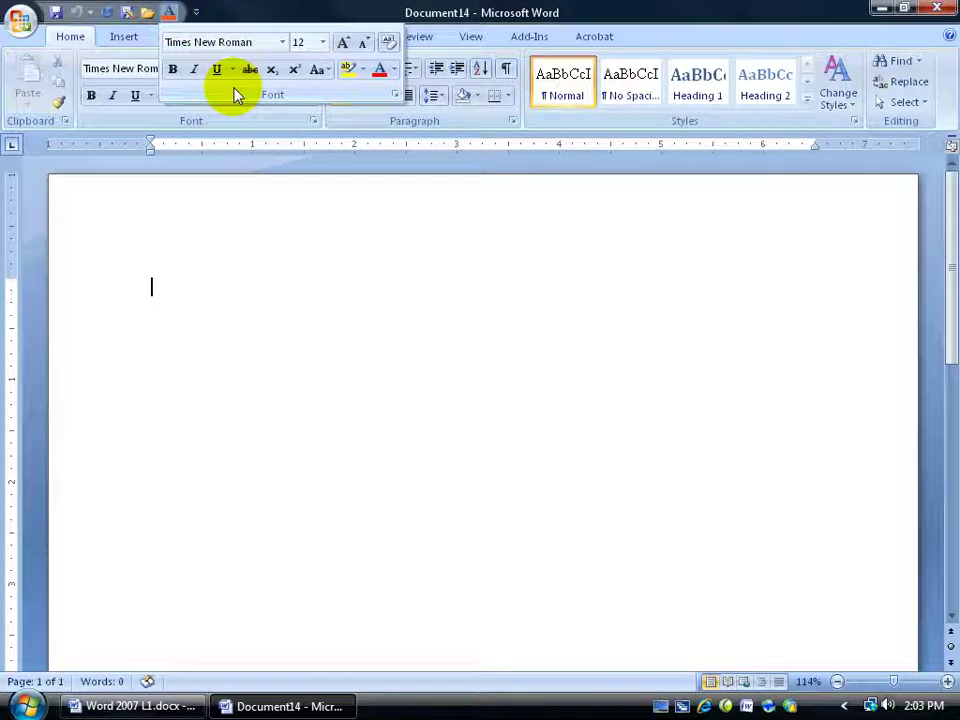
left_click(233, 121)
left_click(195, 37)
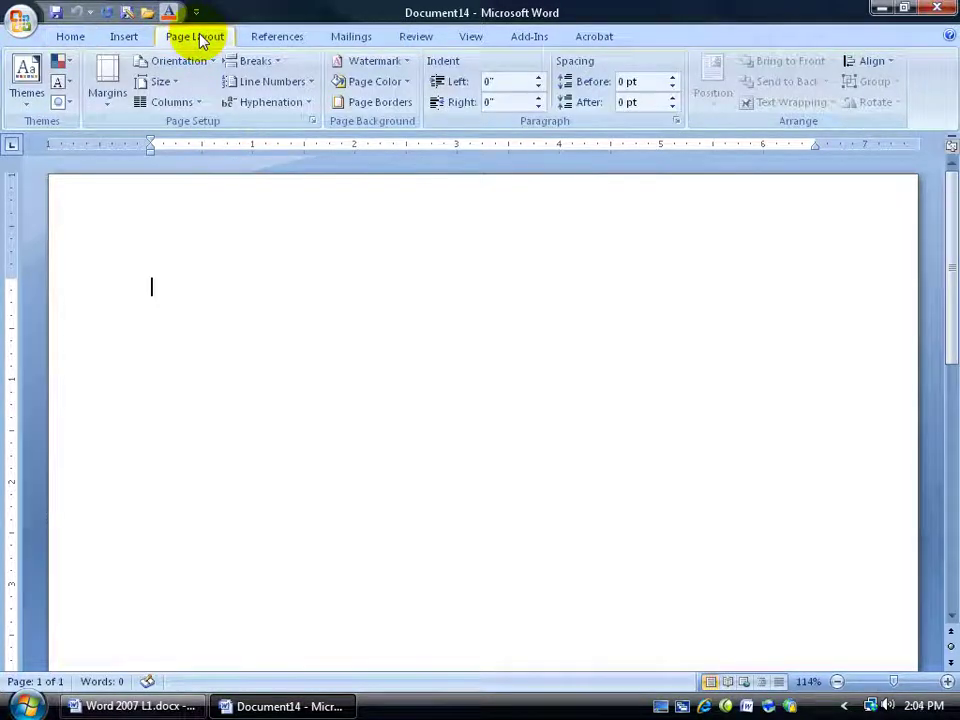
left_click(62, 40)
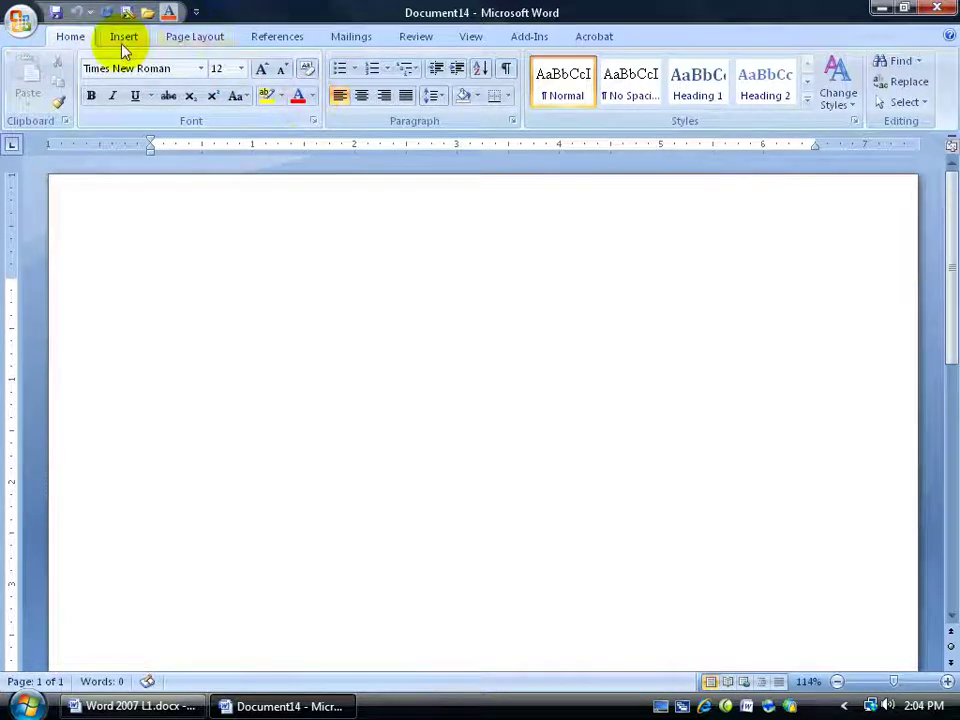
left_click(190, 37)
left_click(171, 13)
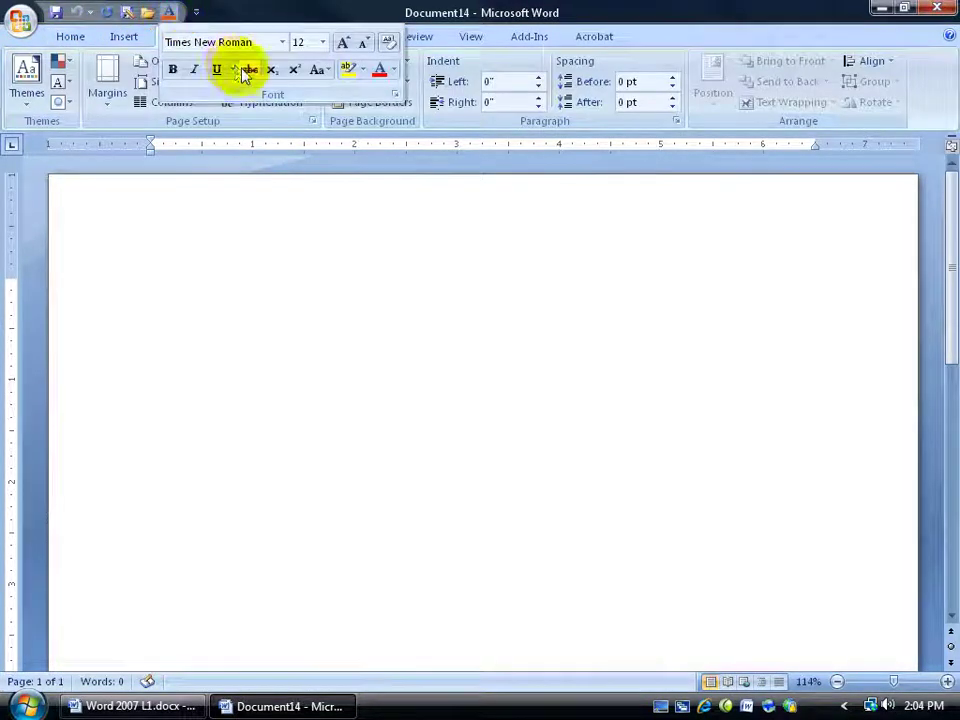
Step: Remove the Font group from the Quick Access Toolbar and return to the Home commands
right_click(170, 12)
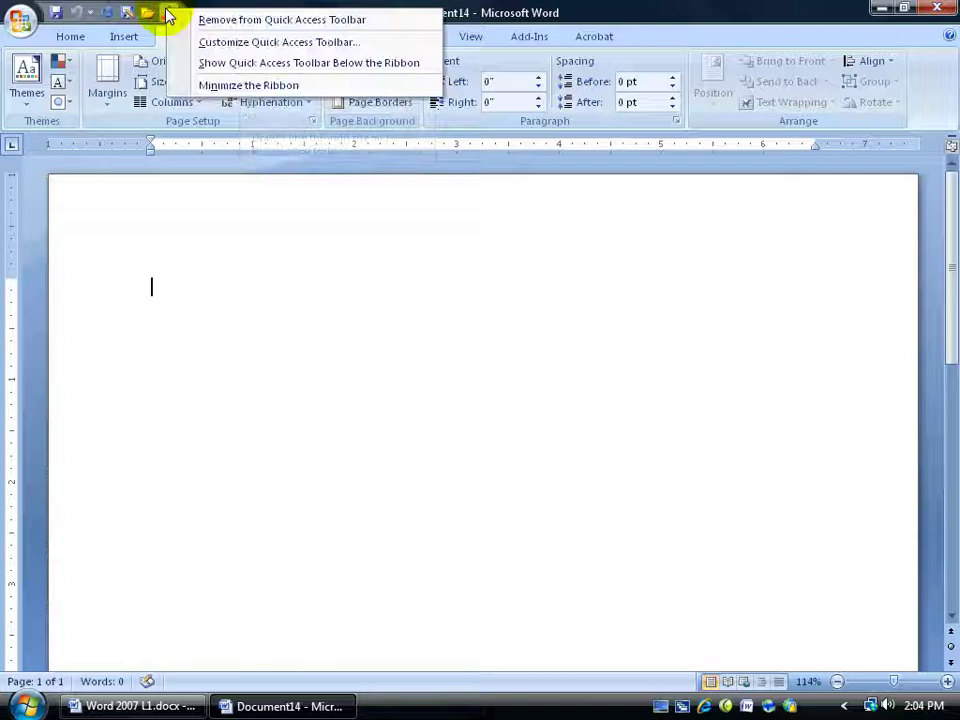
left_click(204, 24)
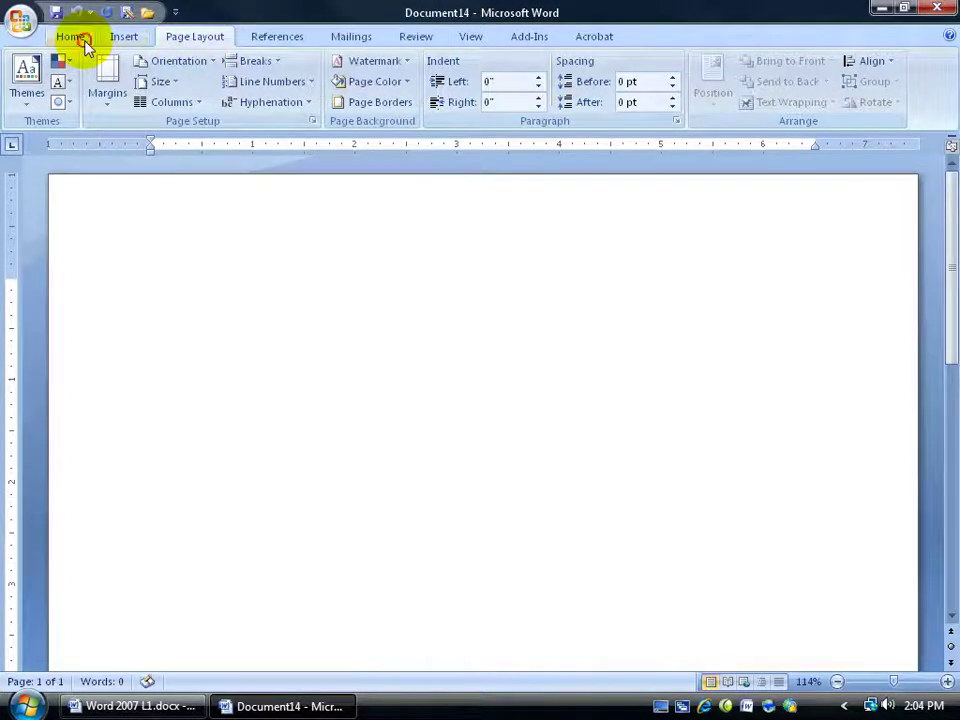
left_click(68, 35)
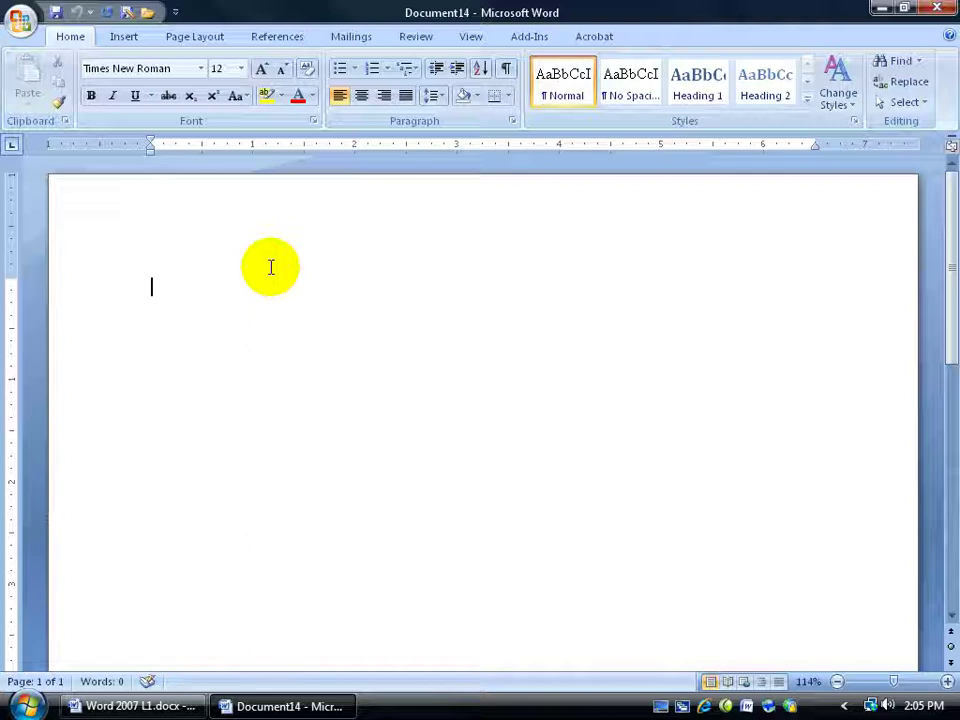
Step: Open the program's save options and examine the available default file formats without changing the selection
left_click(22, 22)
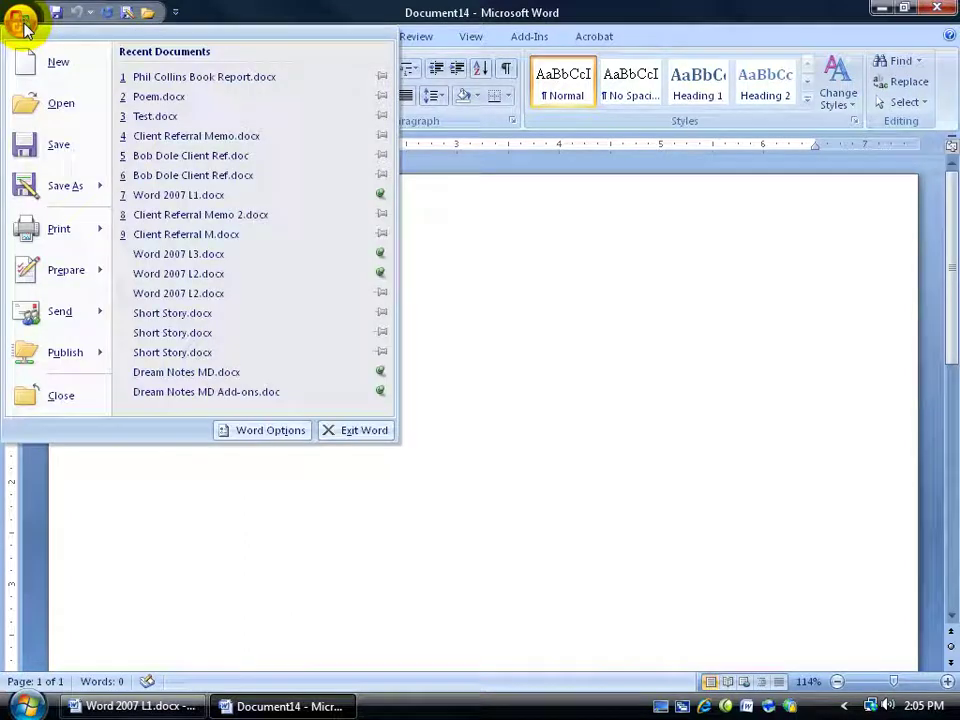
left_click(263, 431)
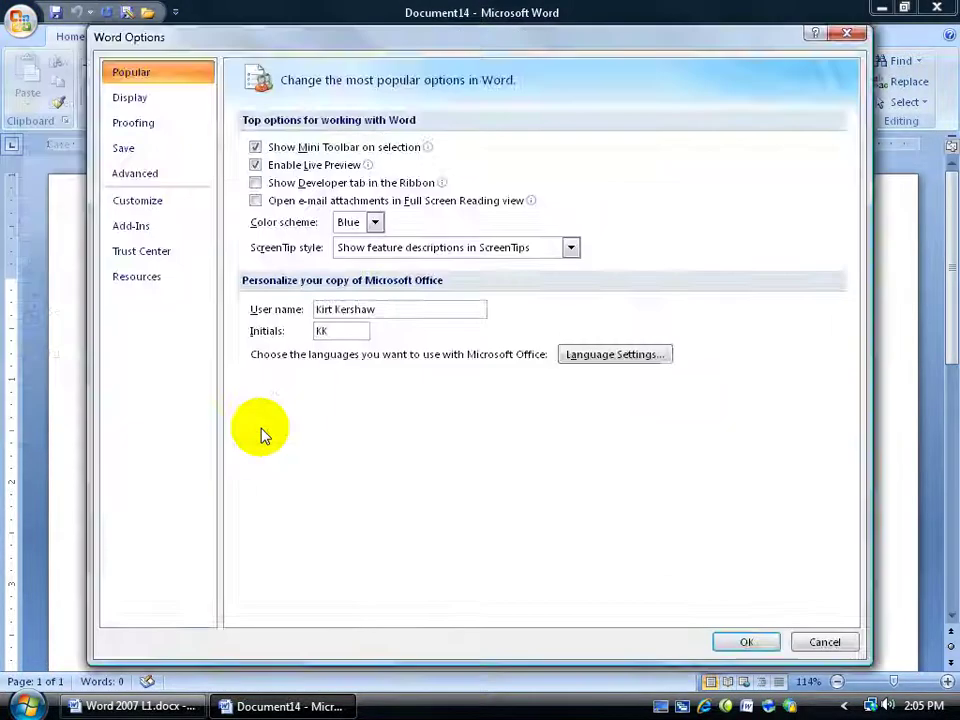
left_click(131, 153)
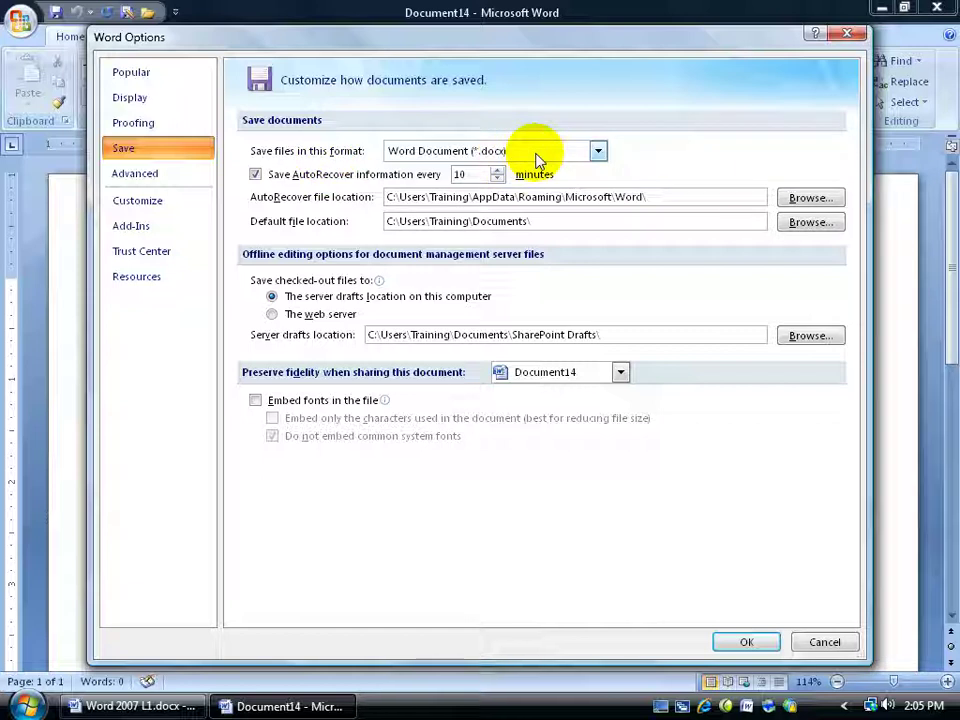
left_click(599, 152)
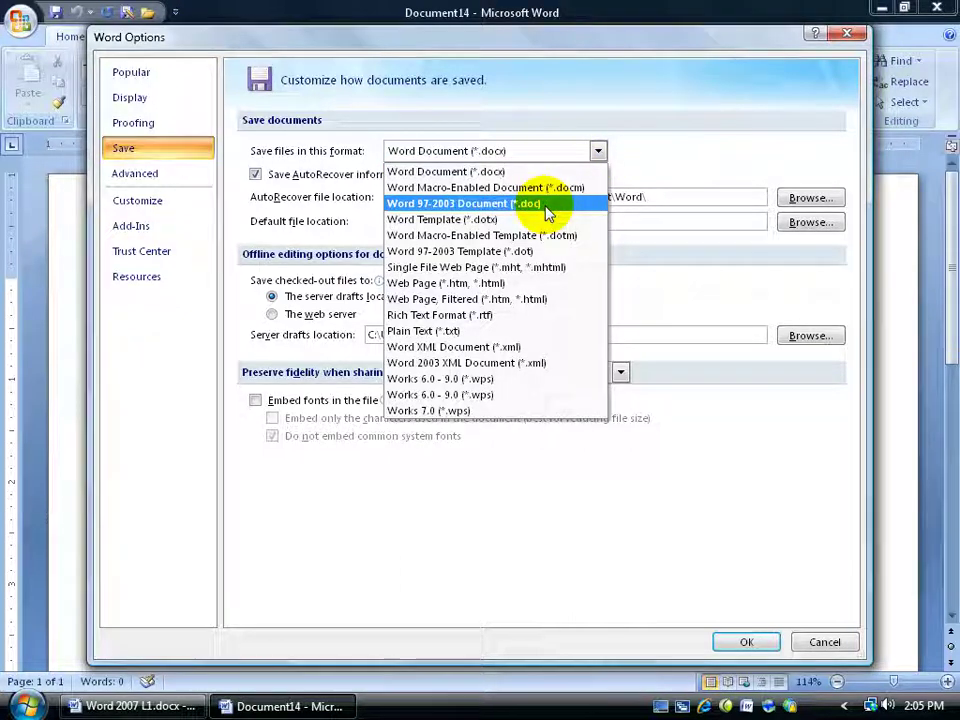
left_click(636, 161)
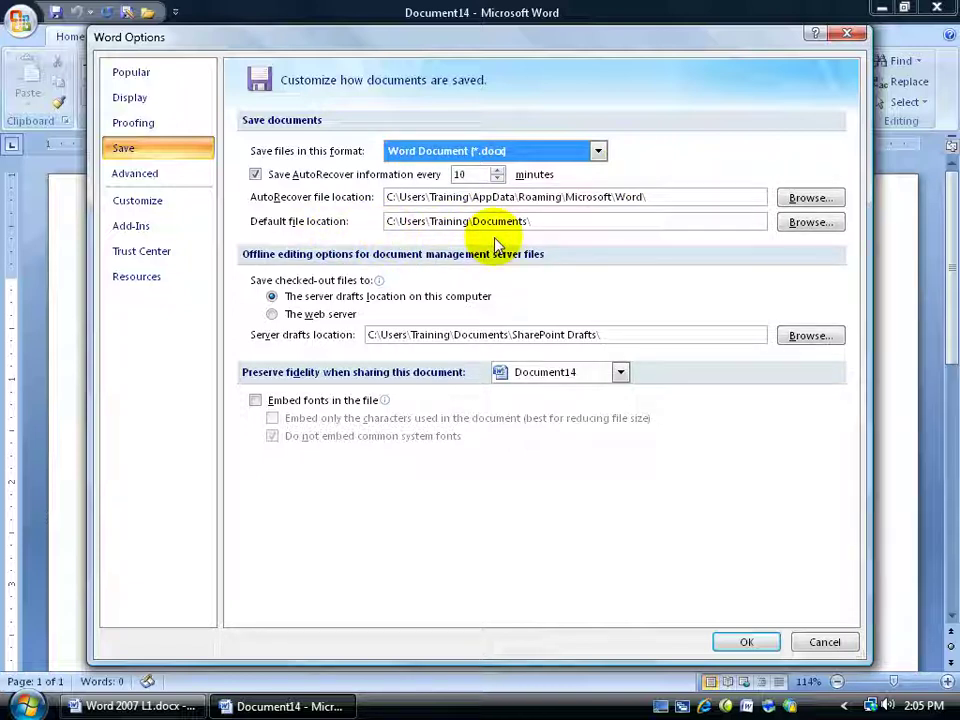
Step: Change the default file location to the Desktop folder and accept the save options
left_click(808, 225)
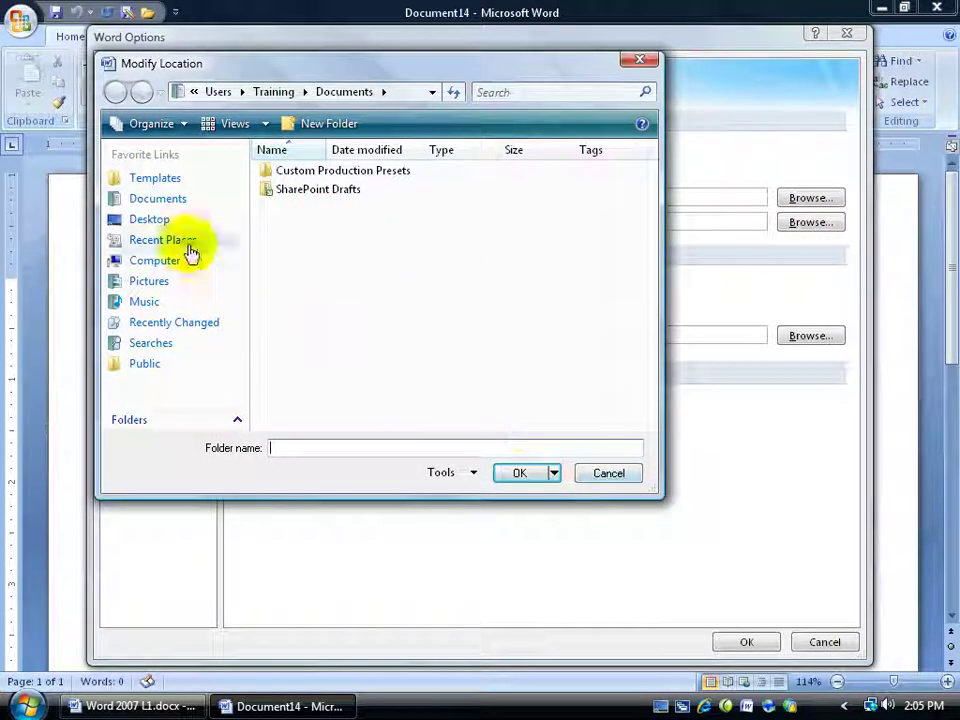
left_click(148, 219)
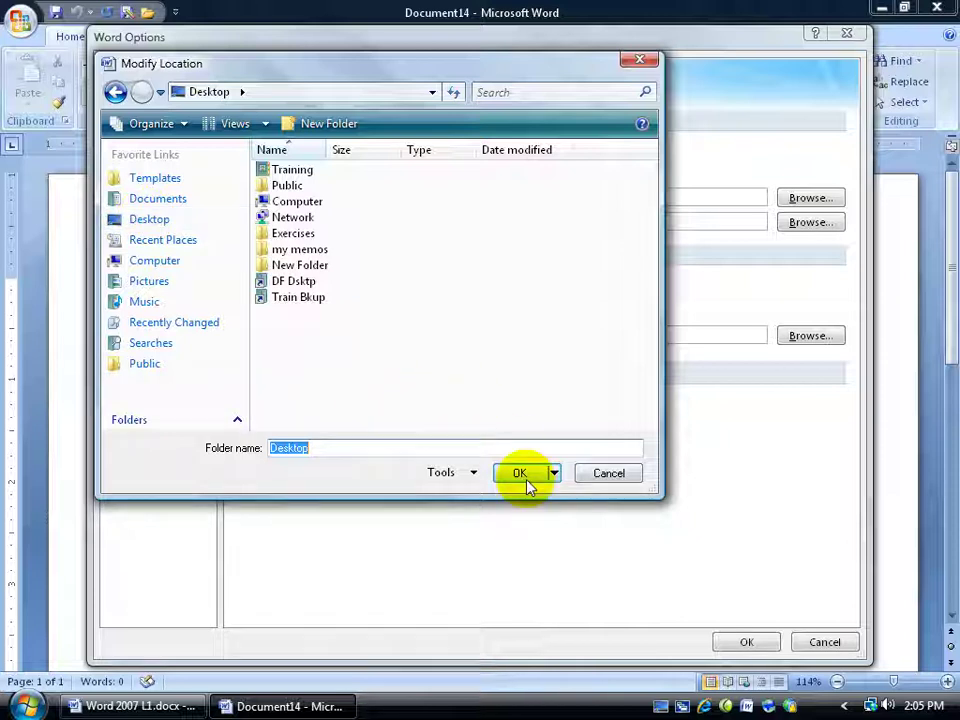
left_click(522, 476)
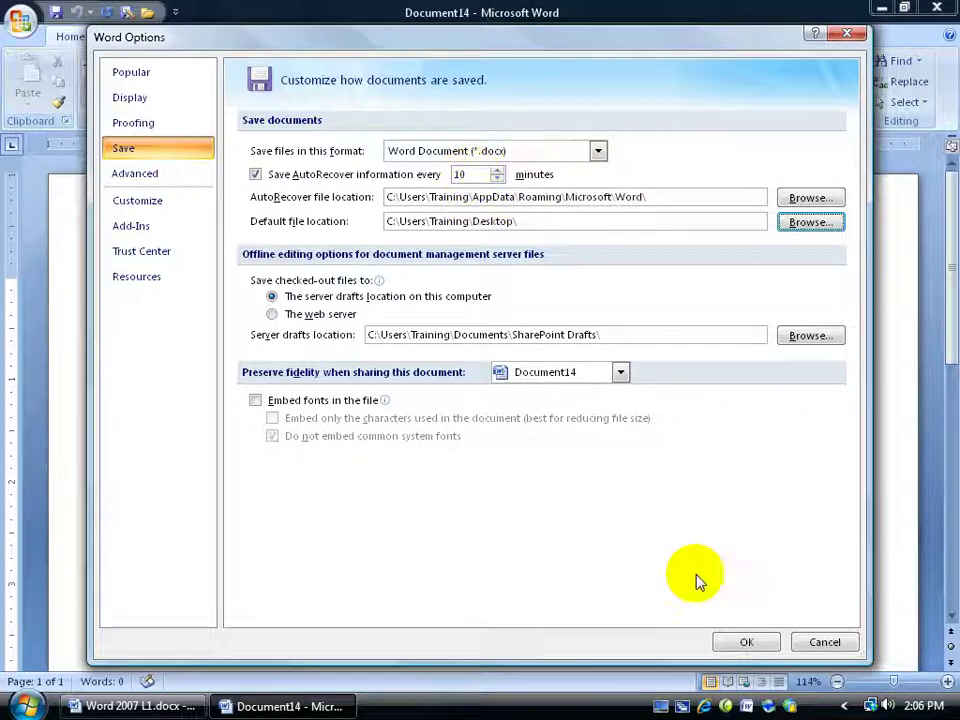
left_click(742, 642)
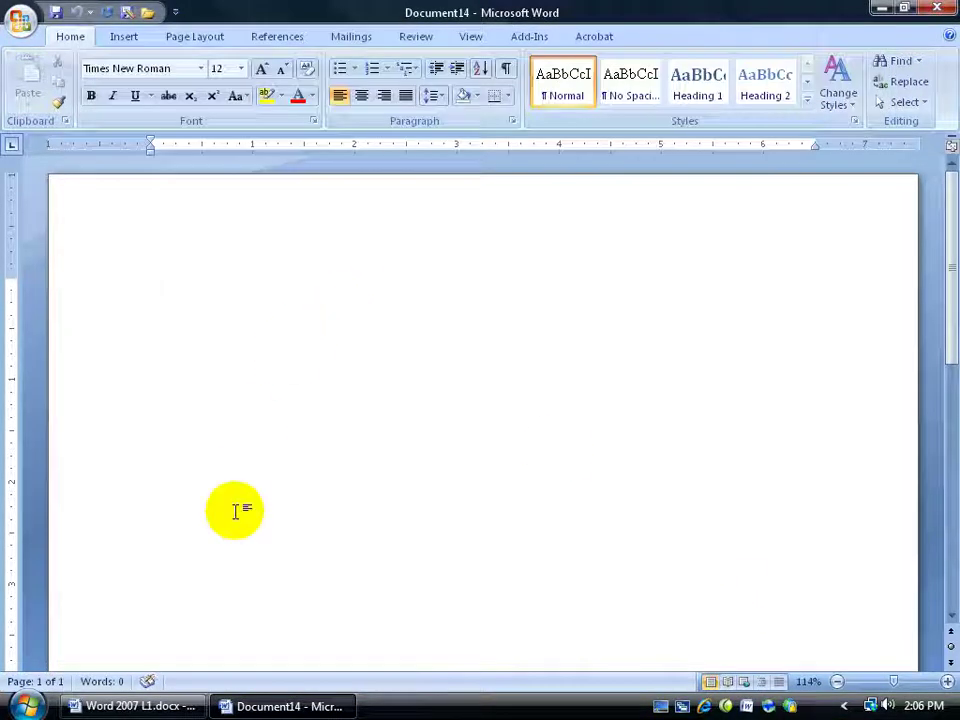
Step: Open the status bar customization list, hide the Zoom Slider, and show it again
right_click(195, 688)
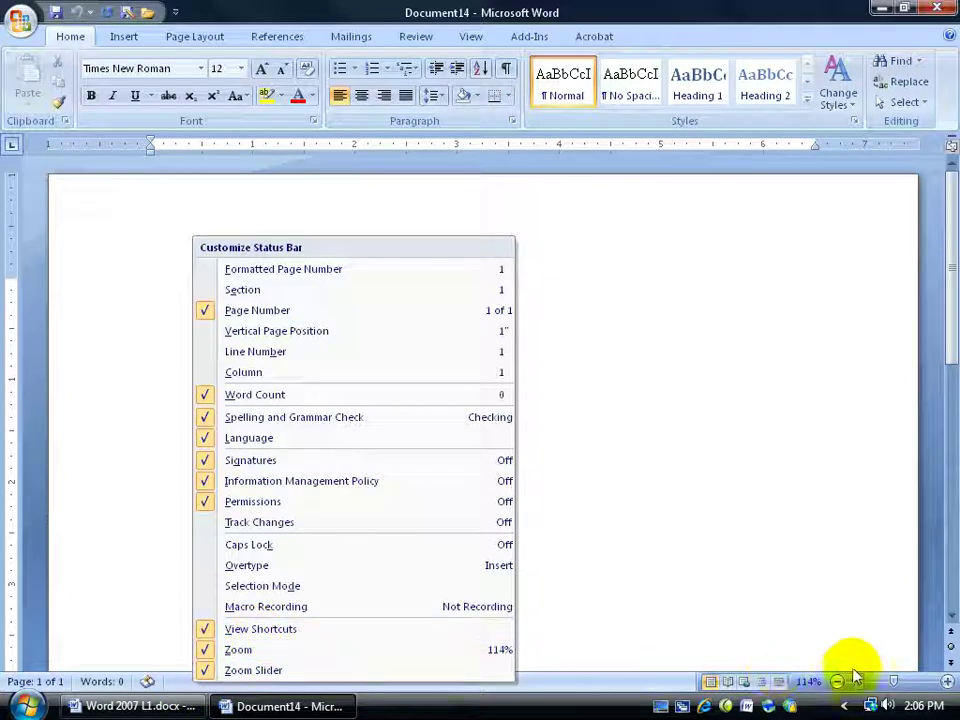
left_click(298, 670)
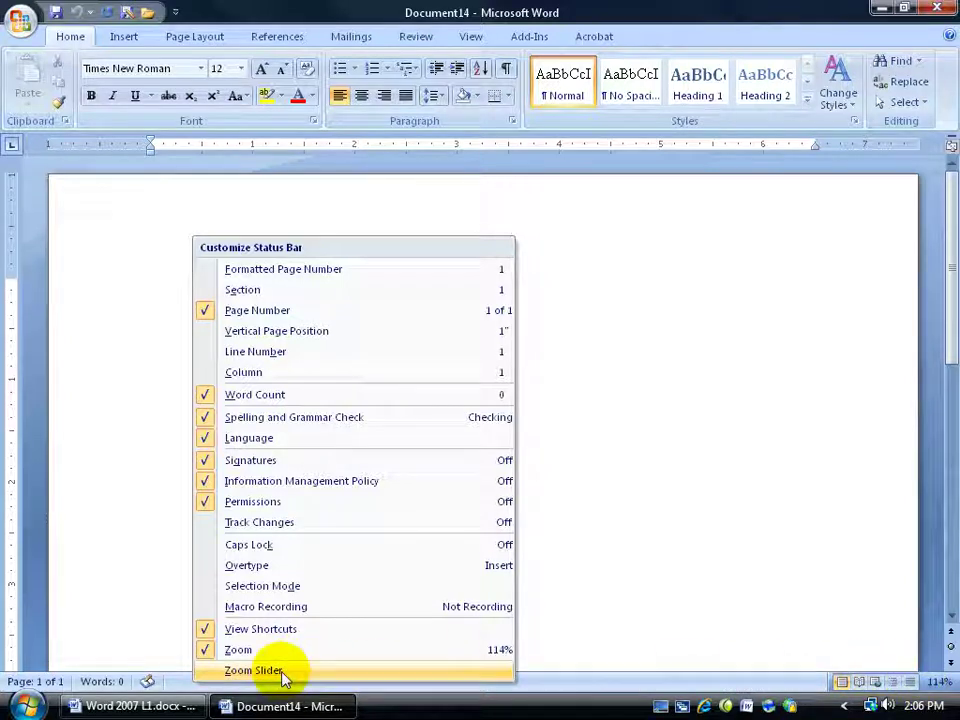
left_click(240, 670)
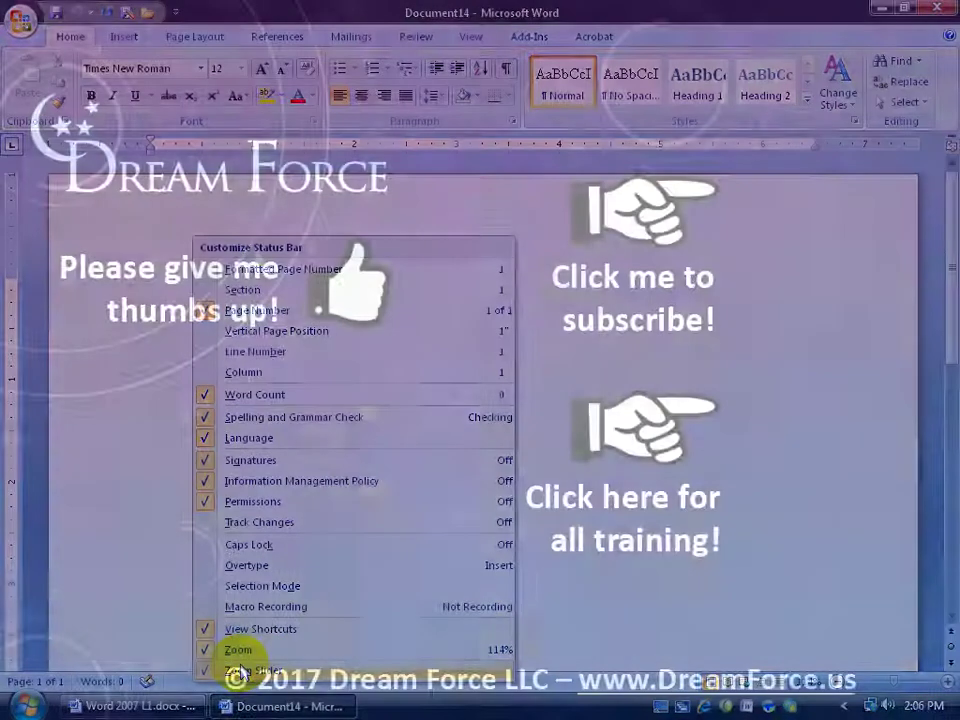